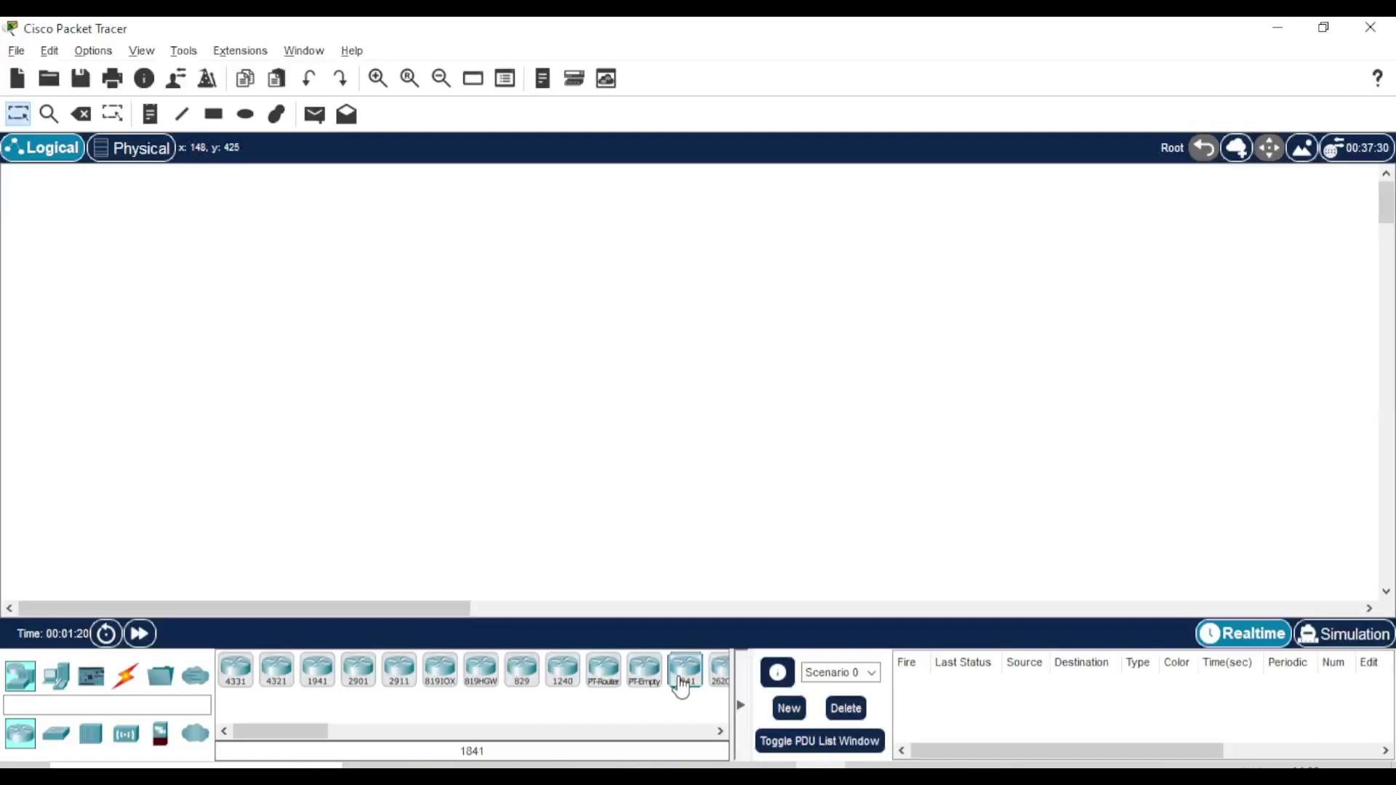
Step: Place an 1841 router at top centre and two PT switches on the left and right
{"action": "left_click", "coordinate": [682, 686]}
{"action": "left_click", "coordinate": [579, 255]}
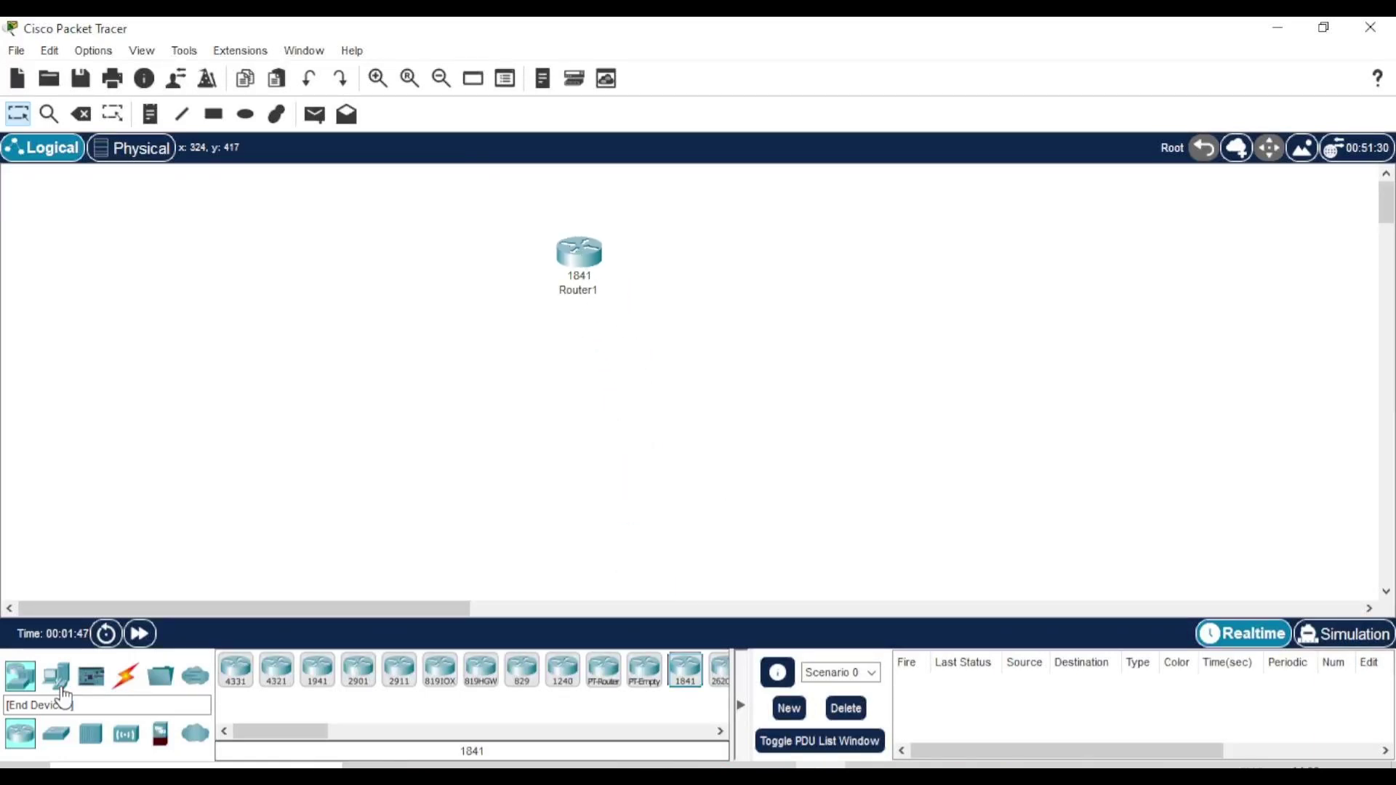
{"action": "left_click", "coordinate": [56, 734]}
{"action": "left_click", "coordinate": [276, 669]}
{"action": "left_click", "coordinate": [322, 354]}
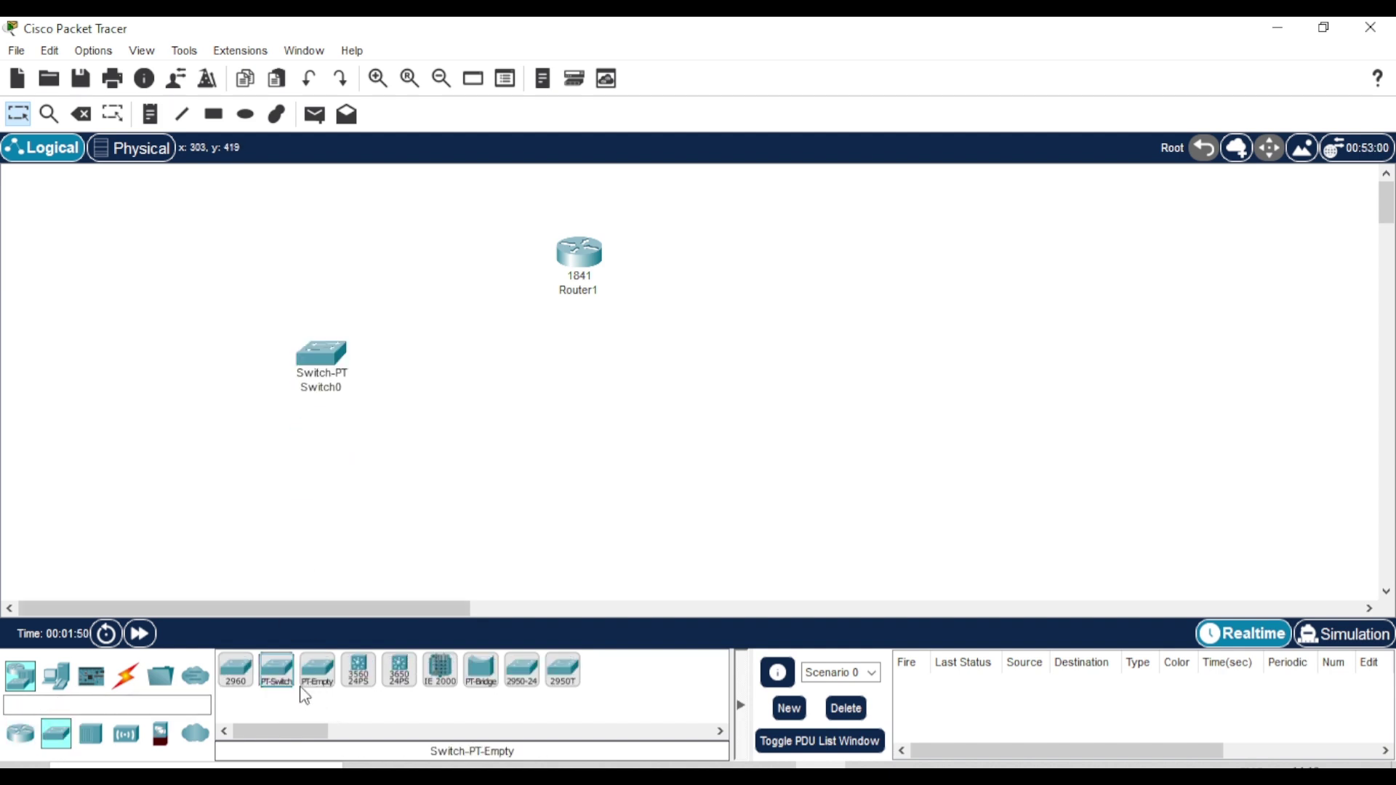
{"action": "left_click", "coordinate": [276, 668]}
{"action": "left_click", "coordinate": [753, 373]}
Step: Add two PCs and two laptops along the bottom of the workspace
{"action": "left_click", "coordinate": [48, 679]}
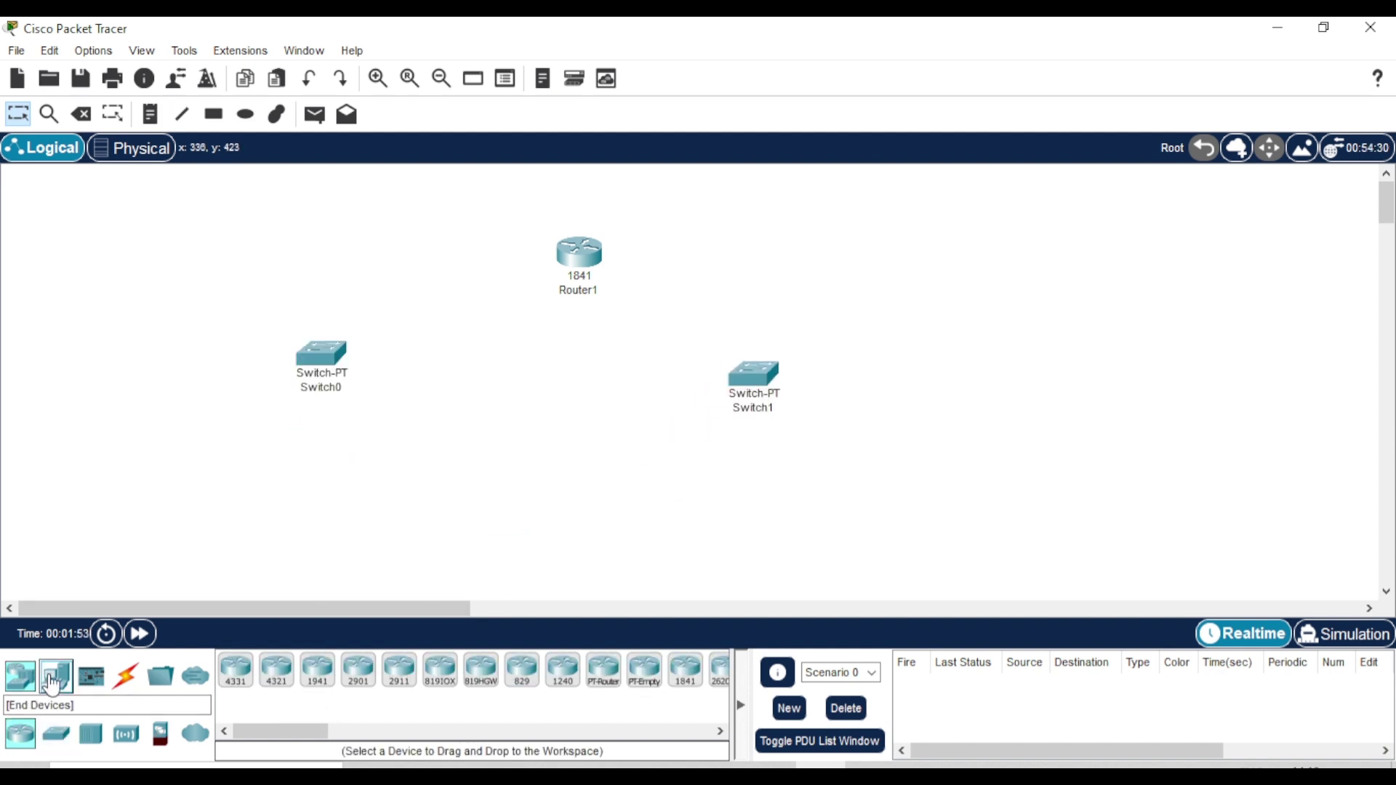
{"action": "left_click", "coordinate": [235, 669]}
{"action": "left_click", "coordinate": [133, 471]}
{"action": "left_click", "coordinate": [236, 668]}
{"action": "left_click", "coordinate": [342, 500]}
{"action": "left_click", "coordinate": [277, 669]}
{"action": "left_click", "coordinate": [644, 520]}
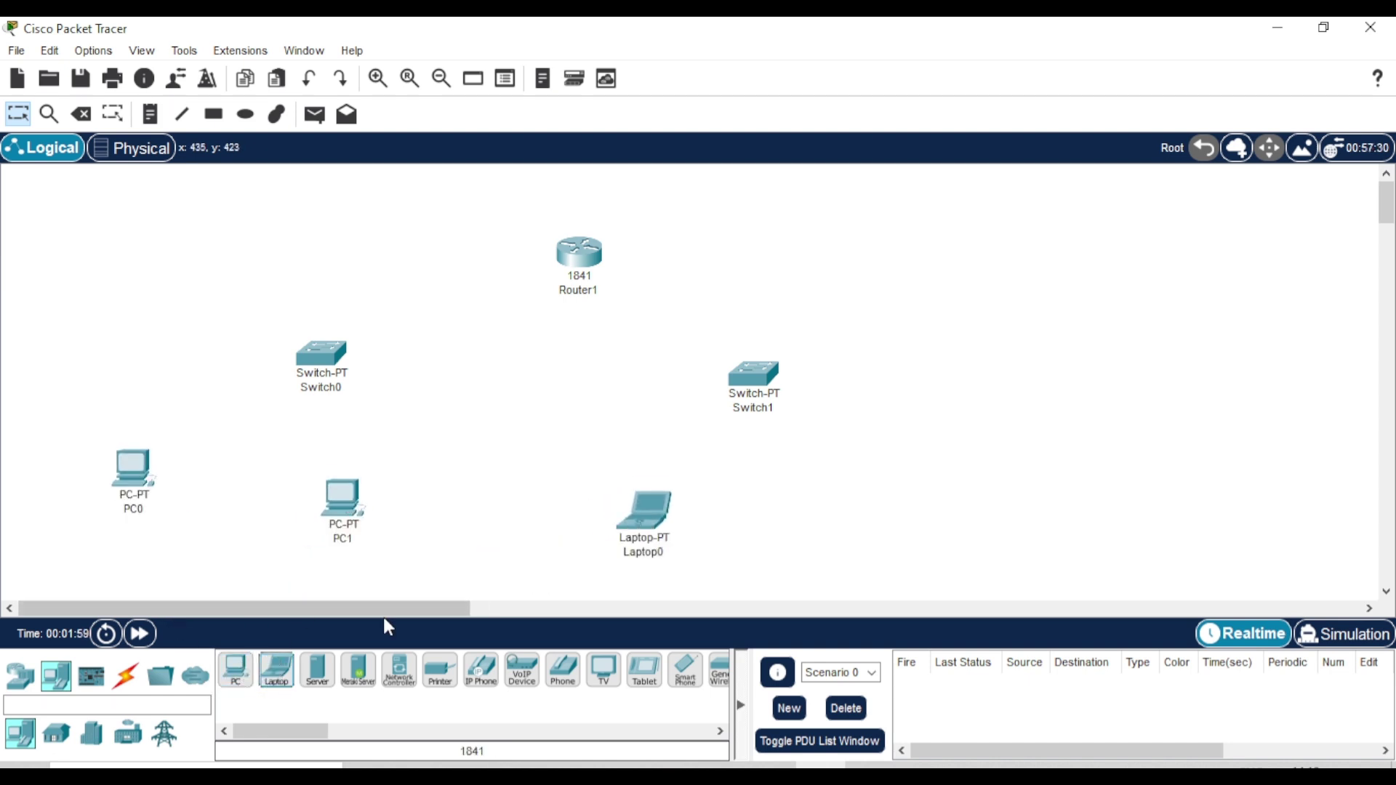
{"action": "left_click", "coordinate": [276, 669]}
{"action": "left_click", "coordinate": [865, 542]}
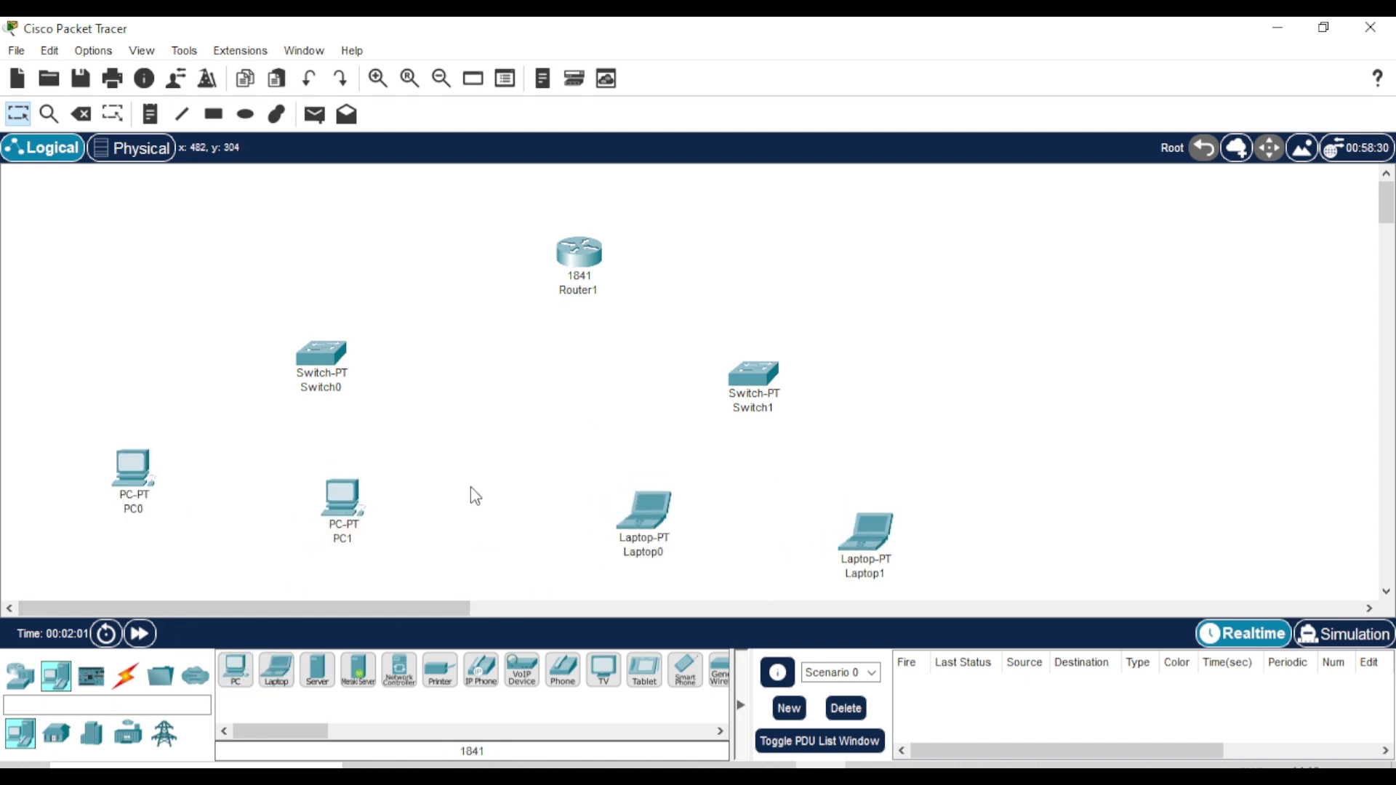
Step: Cable PC0 and PC1 FastEthernet0 to Switch0 with copper straight-through links
{"action": "left_click", "coordinate": [126, 676]}
{"action": "left_click", "coordinate": [325, 686]}
{"action": "left_click", "coordinate": [134, 472]}
{"action": "left_click", "coordinate": [195, 553]}
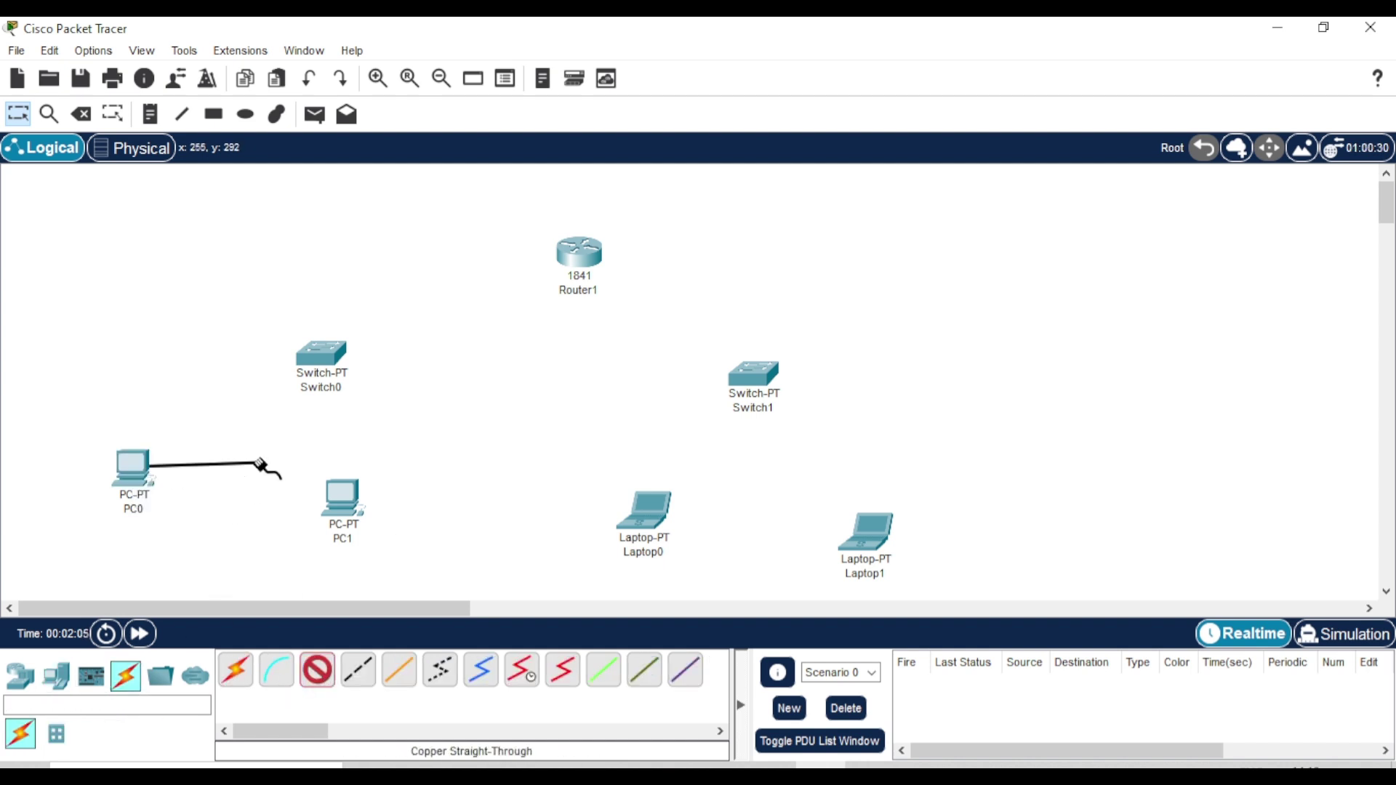
{"action": "left_click", "coordinate": [321, 356]}
{"action": "left_click", "coordinate": [360, 413]}
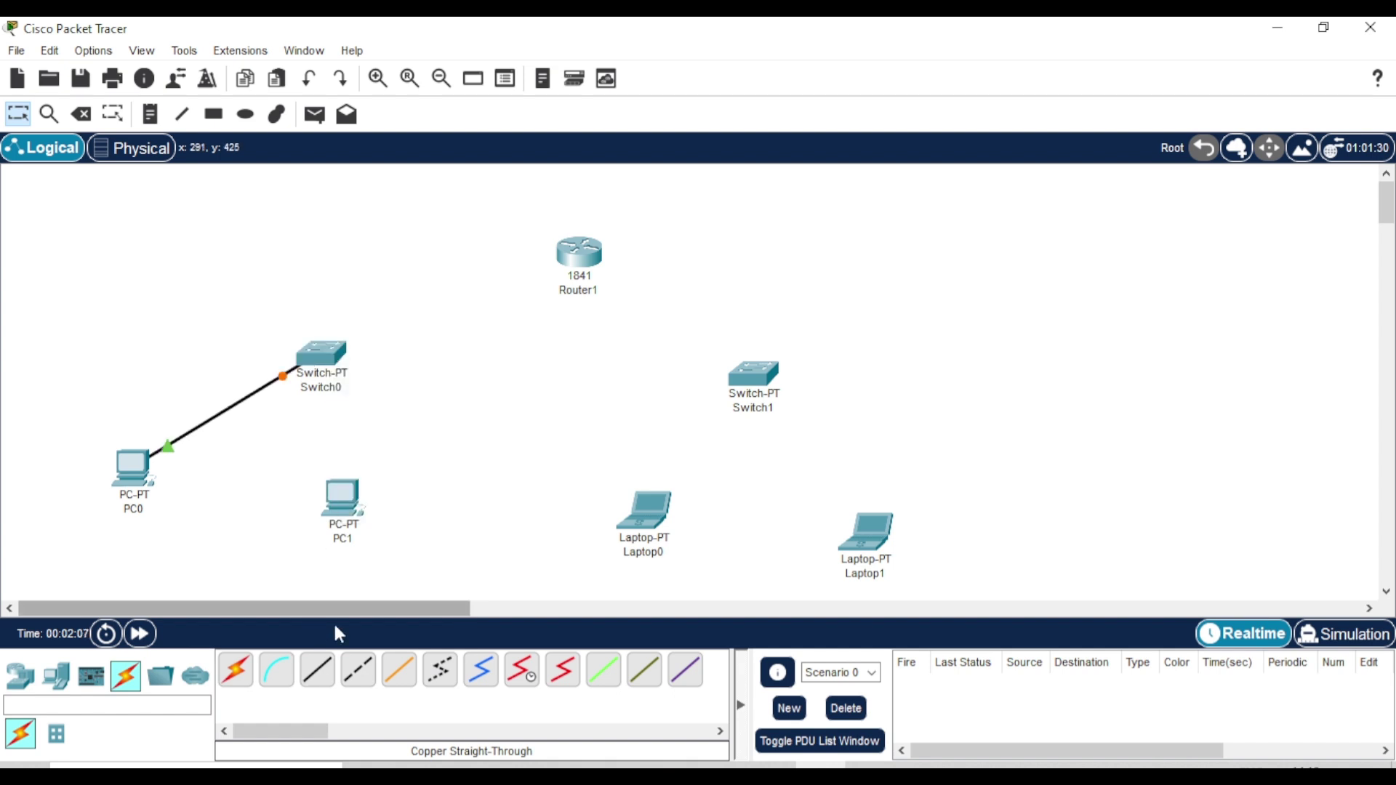
{"action": "left_click", "coordinate": [318, 669]}
{"action": "left_click", "coordinate": [338, 501]}
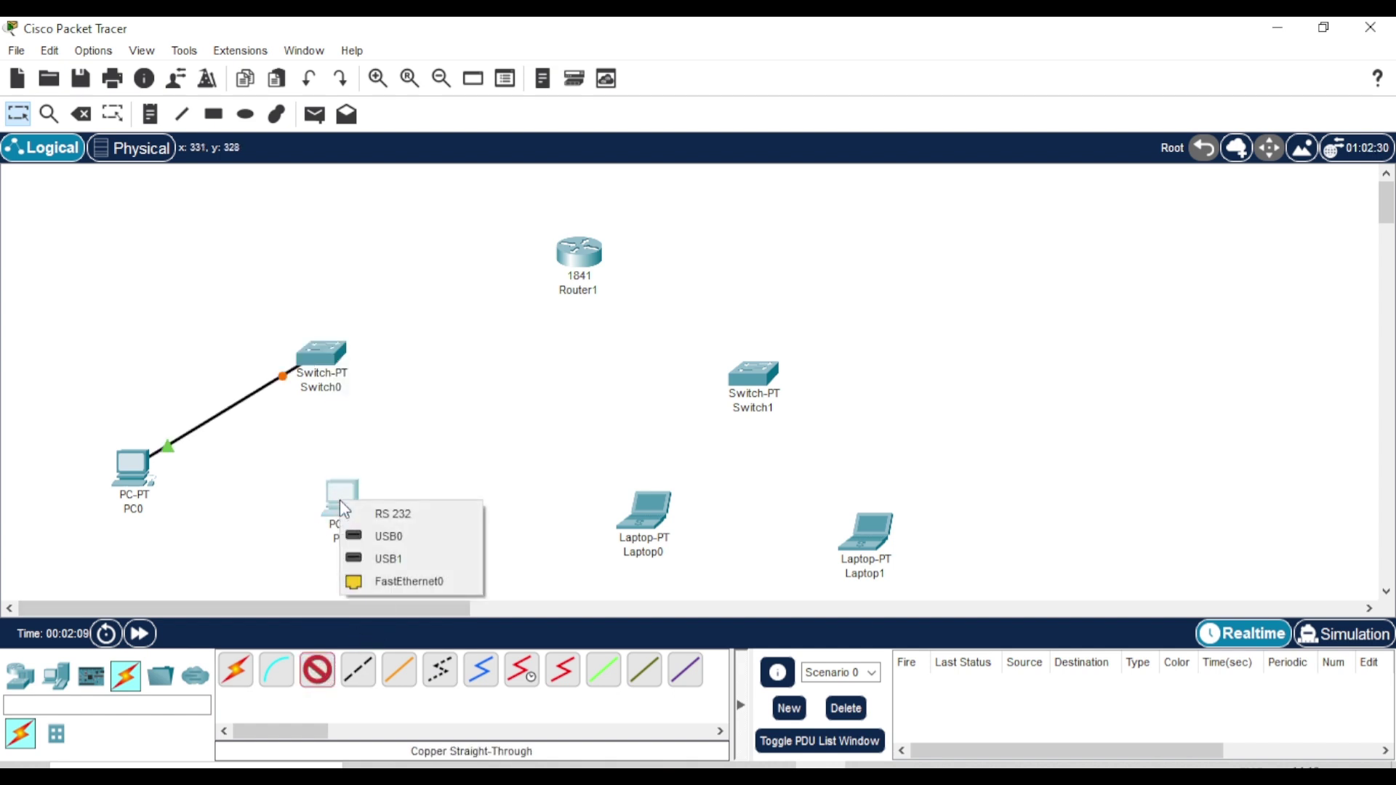
{"action": "left_click", "coordinate": [403, 577]}
{"action": "left_click", "coordinate": [328, 363]}
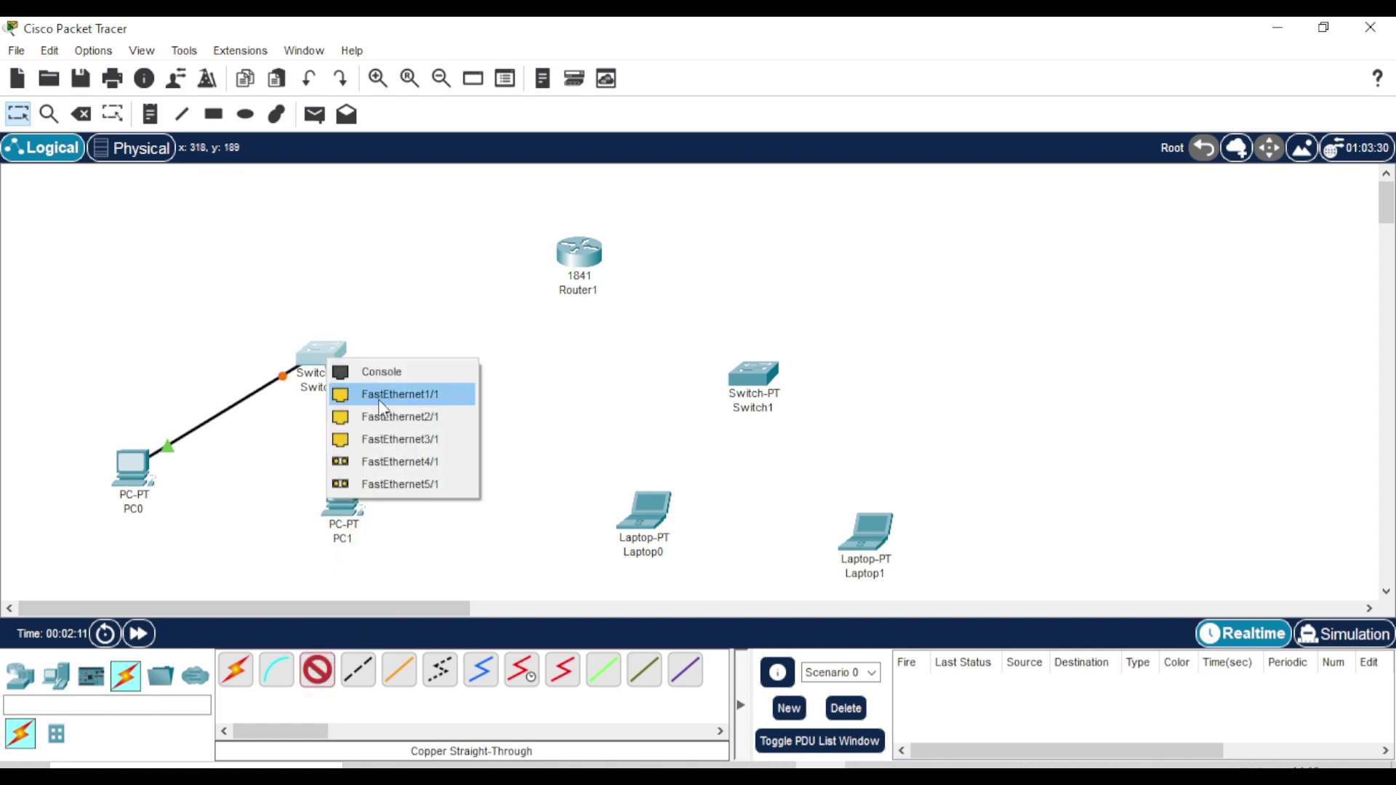
{"action": "left_click", "coordinate": [372, 395]}
Step: Connect Laptop0's FastEthernet0 to Switch1 and run Laptop1's FastEthernet0 cable toward Switch1
{"action": "left_click", "coordinate": [325, 664]}
{"action": "left_click", "coordinate": [666, 509]}
{"action": "left_click", "coordinate": [720, 590]}
{"action": "left_click", "coordinate": [762, 378]}
{"action": "left_click", "coordinate": [798, 410]}
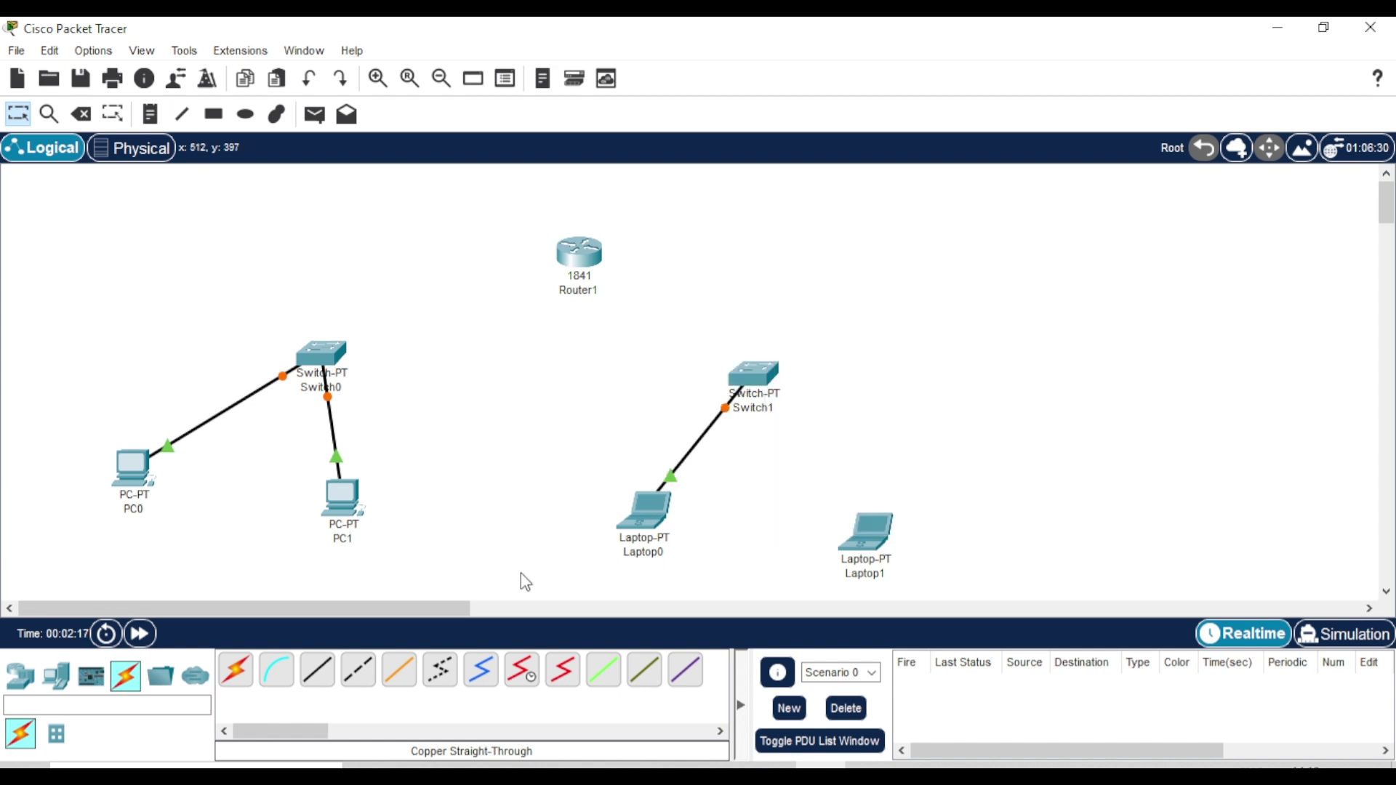
{"action": "left_click", "coordinate": [317, 670]}
{"action": "left_click", "coordinate": [882, 541]}
{"action": "left_click", "coordinate": [934, 619]}
{"action": "left_click", "coordinate": [752, 374]}
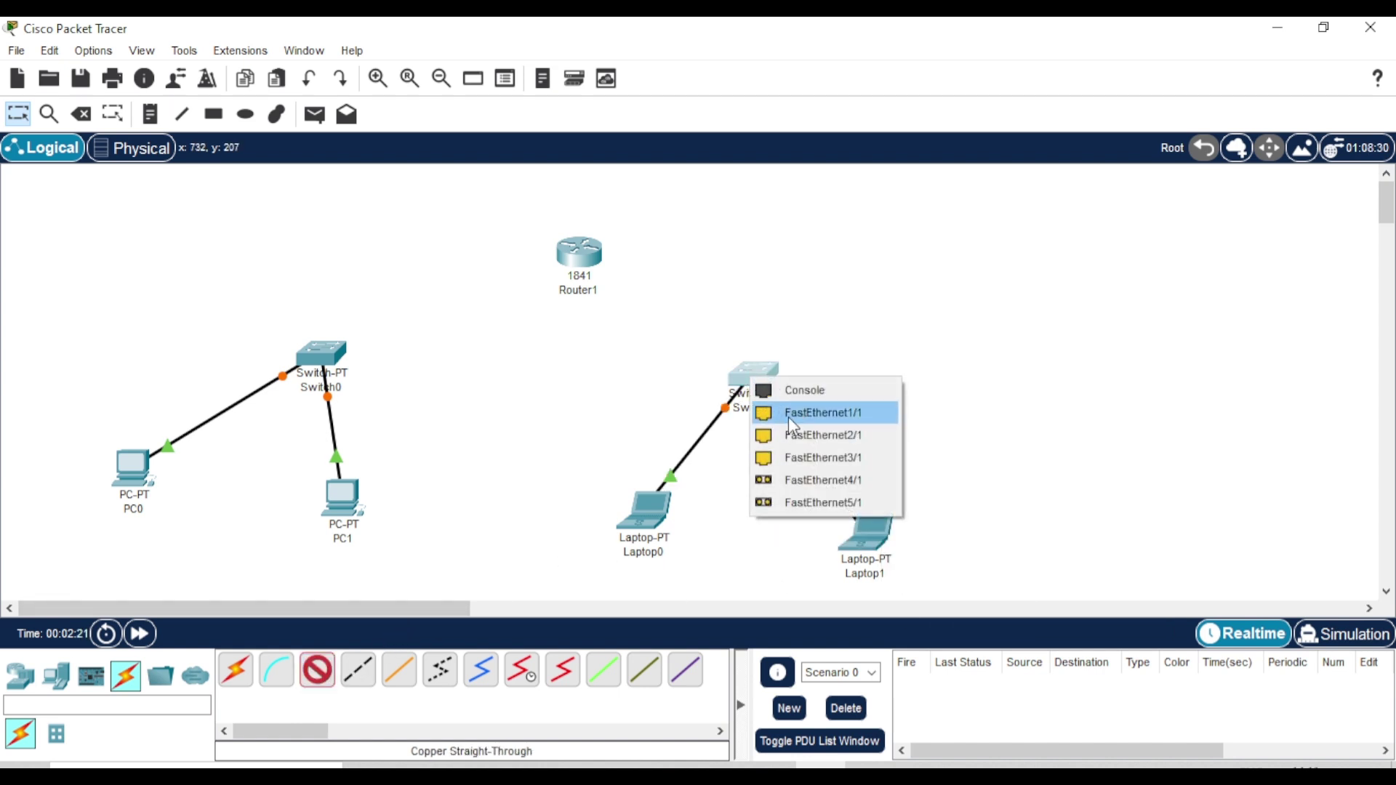
Step: Finish Laptop1 on Switch1 Fa1/1, then cable Router1 Fa0/0 to Switch0 Fa2/1
{"action": "left_click", "coordinate": [788, 414]}
{"action": "left_click", "coordinate": [311, 678]}
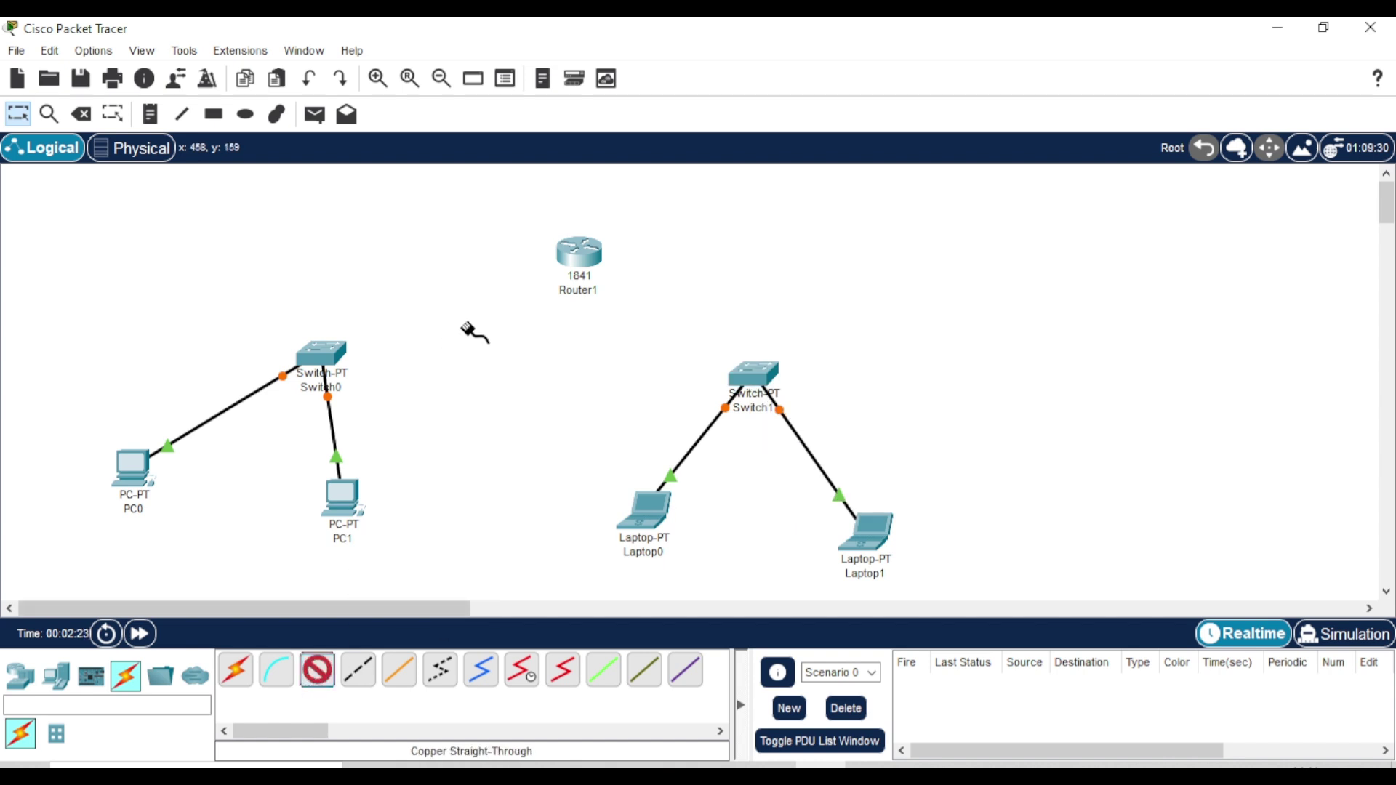
{"action": "left_click", "coordinate": [578, 253]}
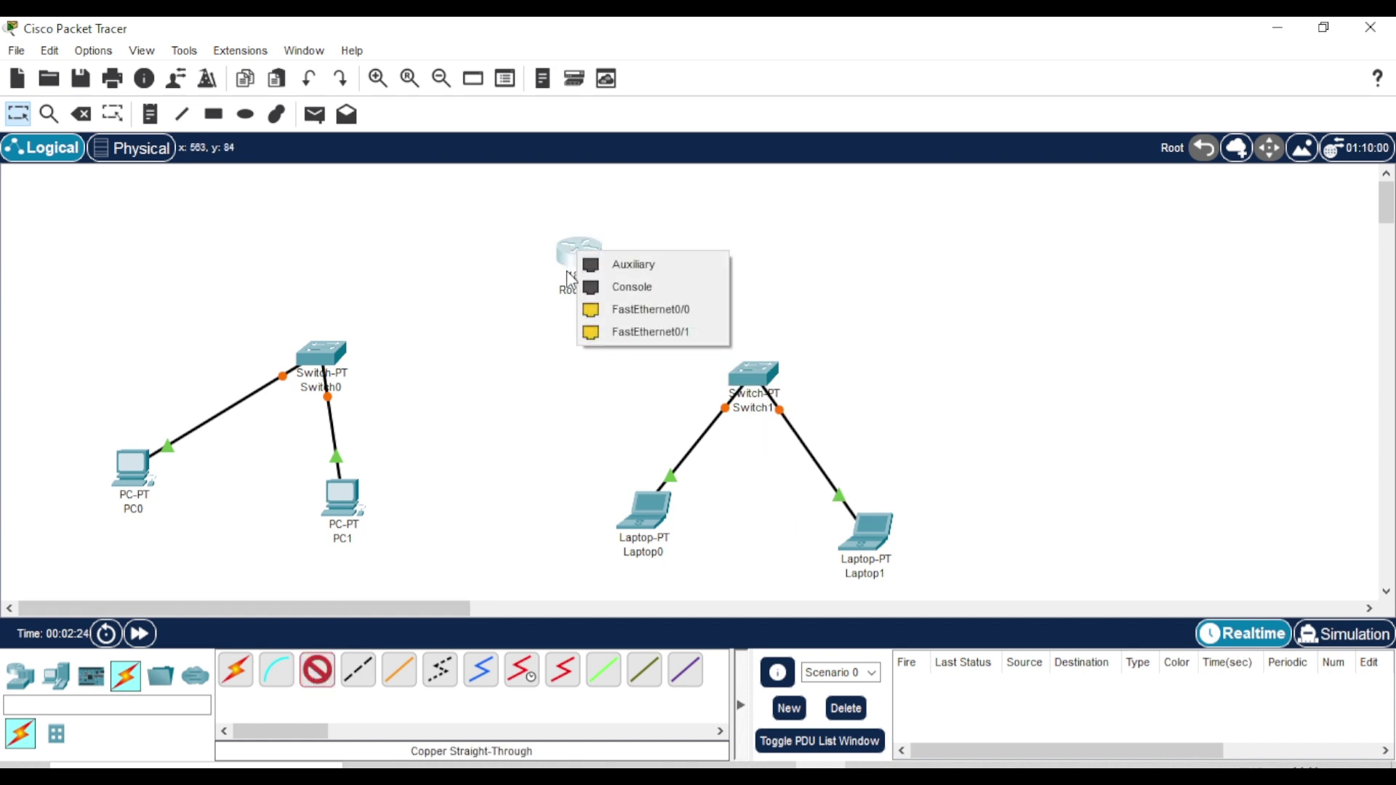
{"action": "left_click", "coordinate": [604, 309]}
{"action": "left_click", "coordinate": [321, 357]}
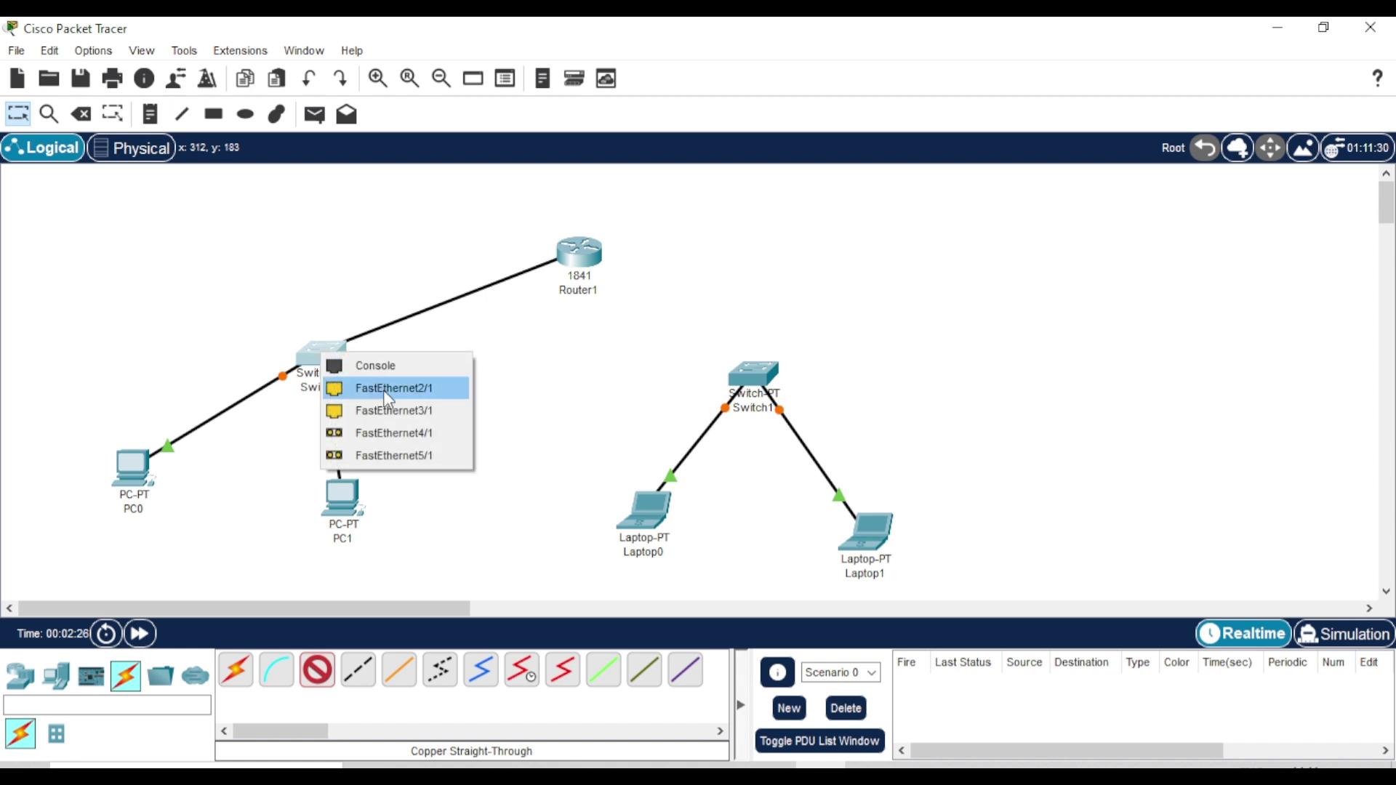
{"action": "left_click", "coordinate": [384, 393]}
Step: Cable Router1's FastEthernet0/1 to a free Switch1 port
{"action": "left_click", "coordinate": [358, 669]}
{"action": "left_click", "coordinate": [573, 252]}
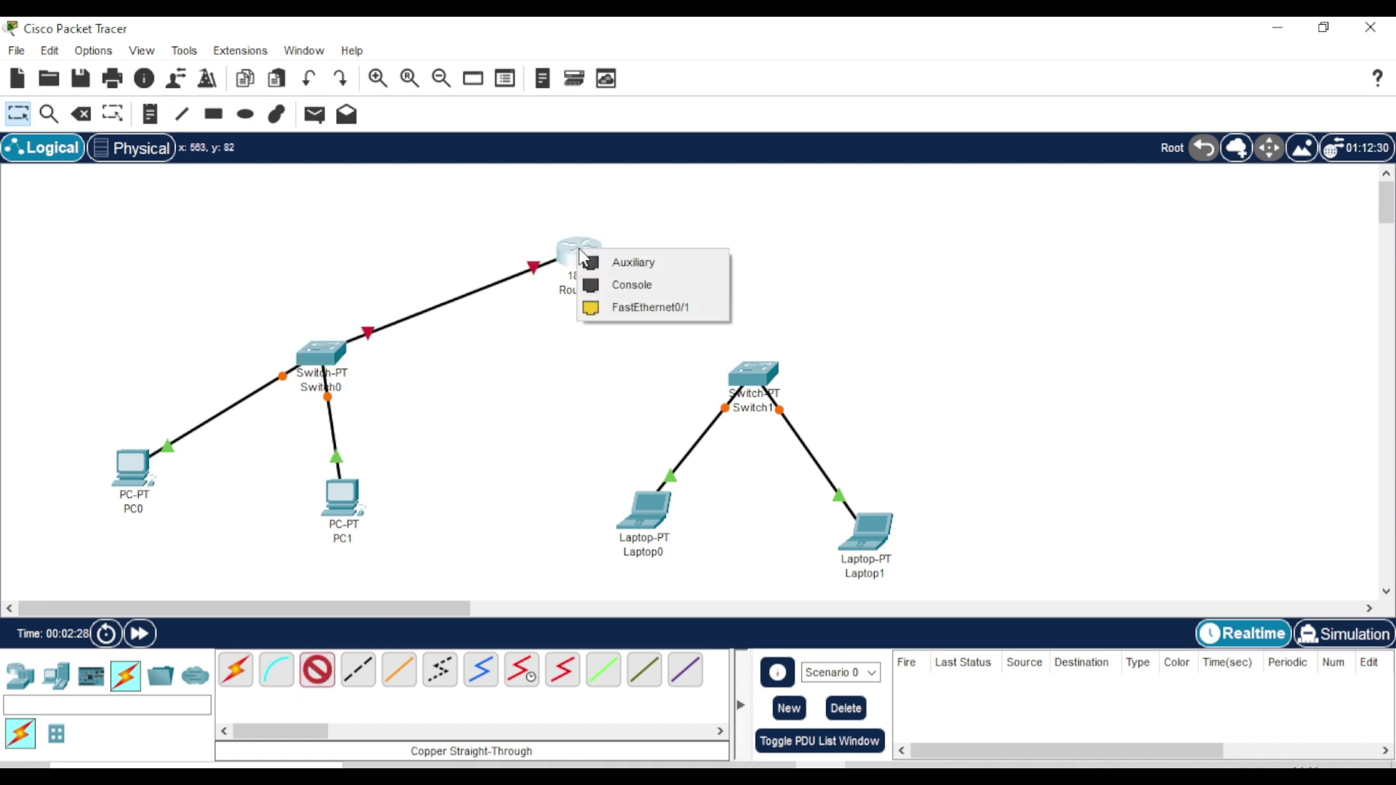
{"action": "left_click", "coordinate": [641, 308]}
{"action": "left_click", "coordinate": [744, 367]}
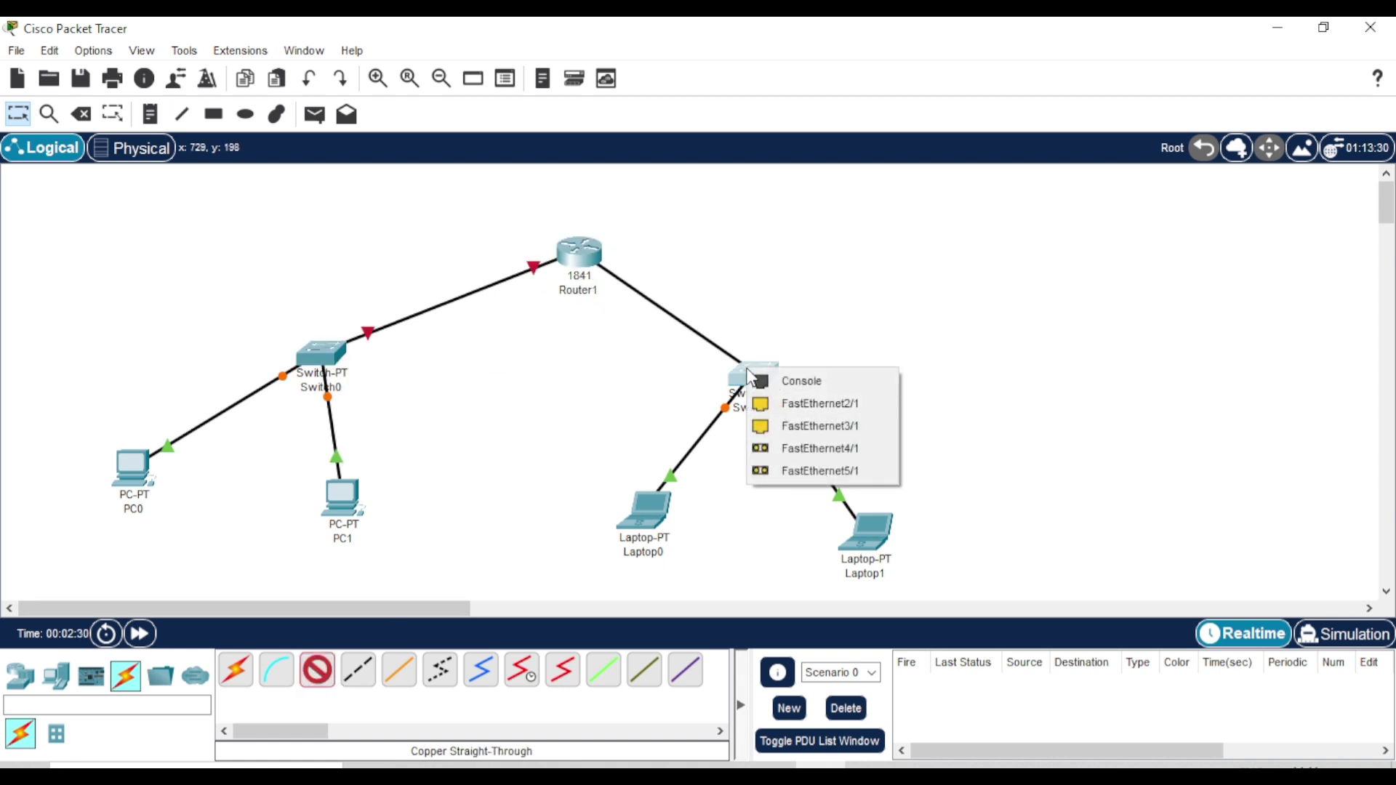
{"action": "left_click", "coordinate": [792, 402]}
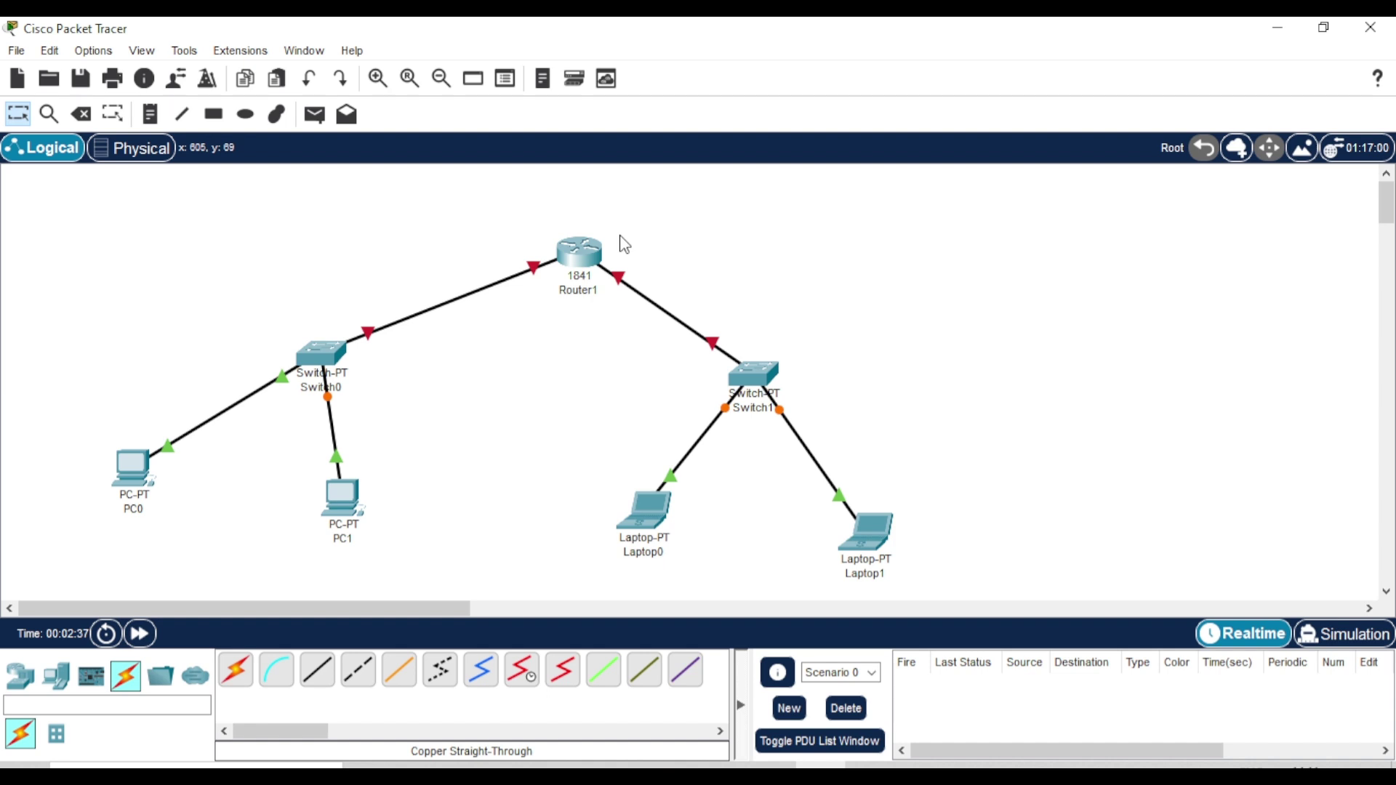
Step: In Router1's Config, switch FastEthernet0/0 on with 192.168.0.1 and mask 255.255.255.0
{"action": "left_click", "coordinate": [597, 253]}
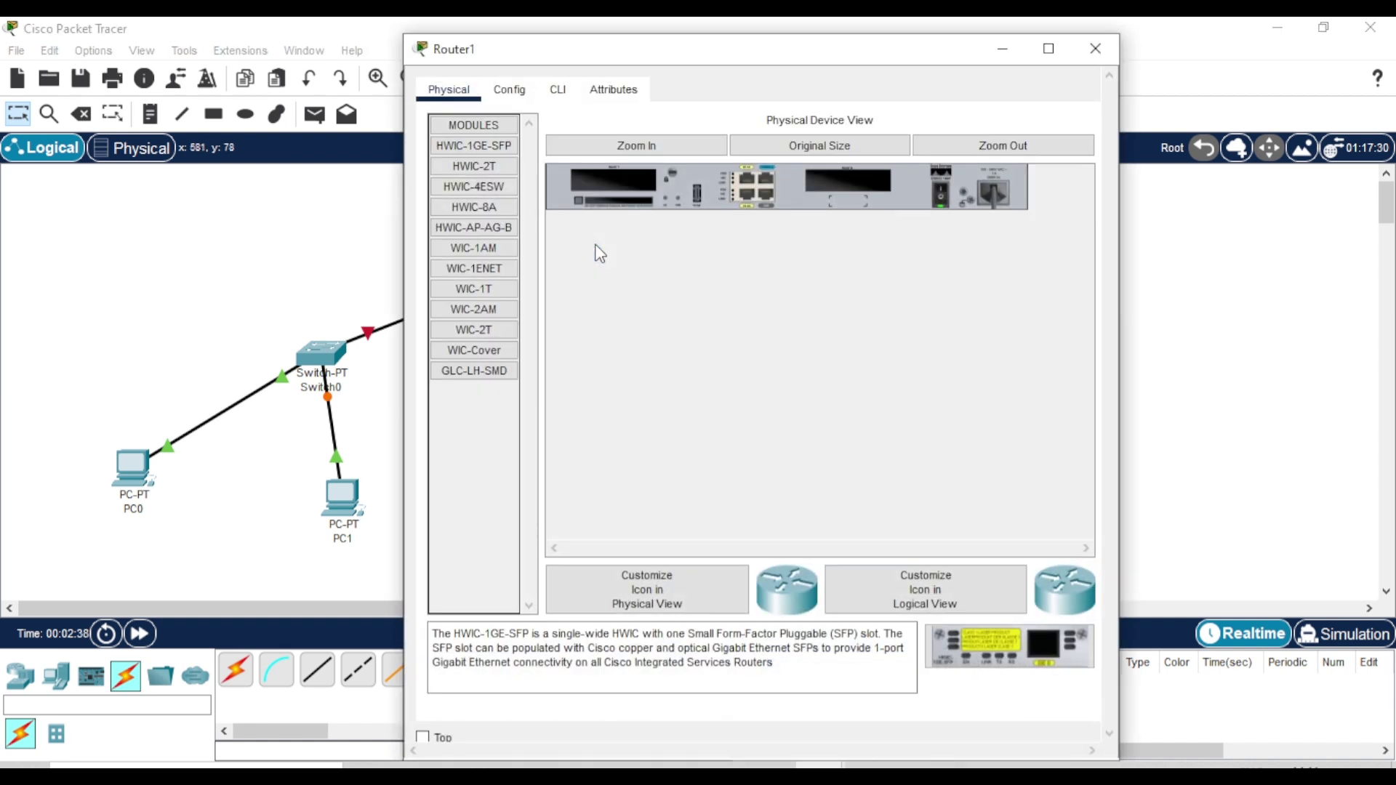
{"action": "left_click", "coordinate": [509, 89]}
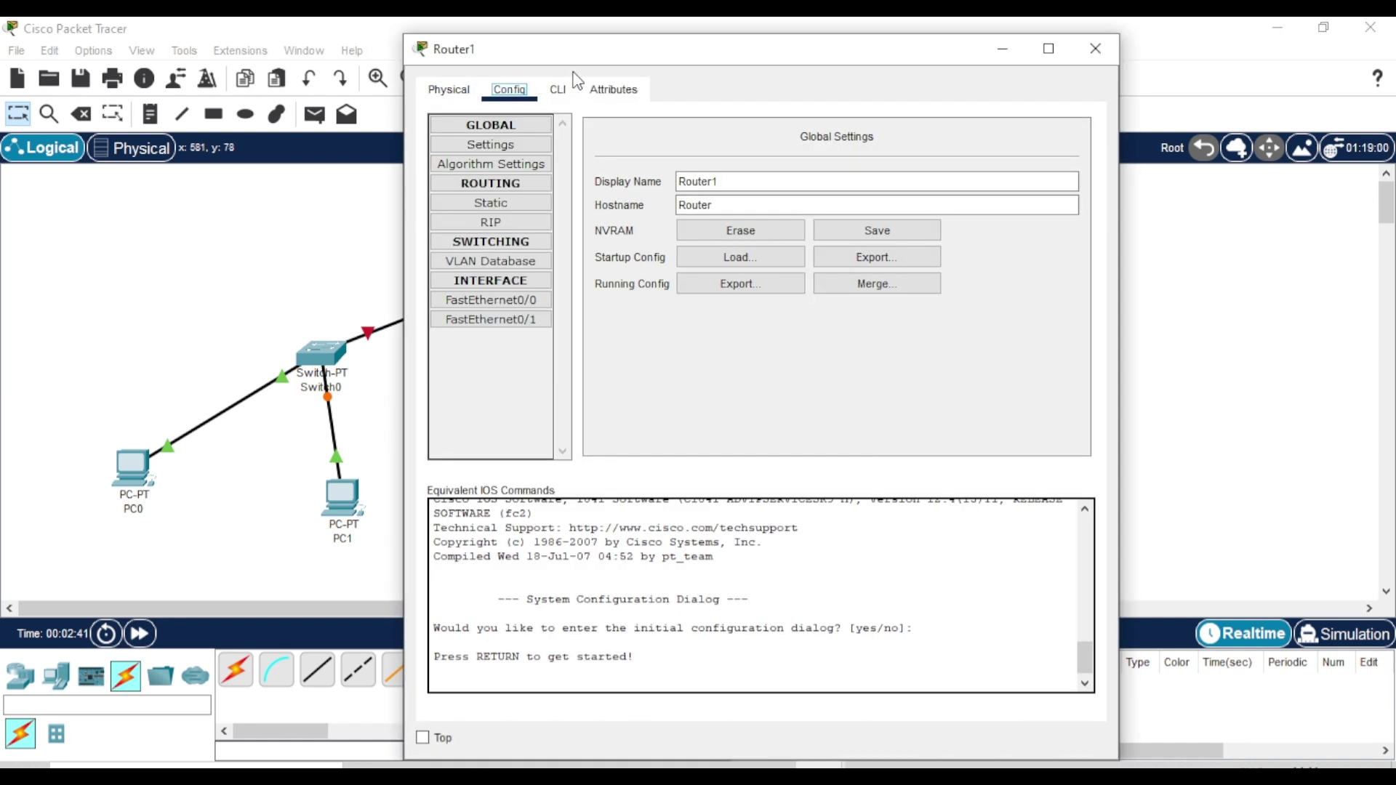
{"action": "left_click_drag", "start_coordinate": [575, 55], "coordinate": [888, 39]}
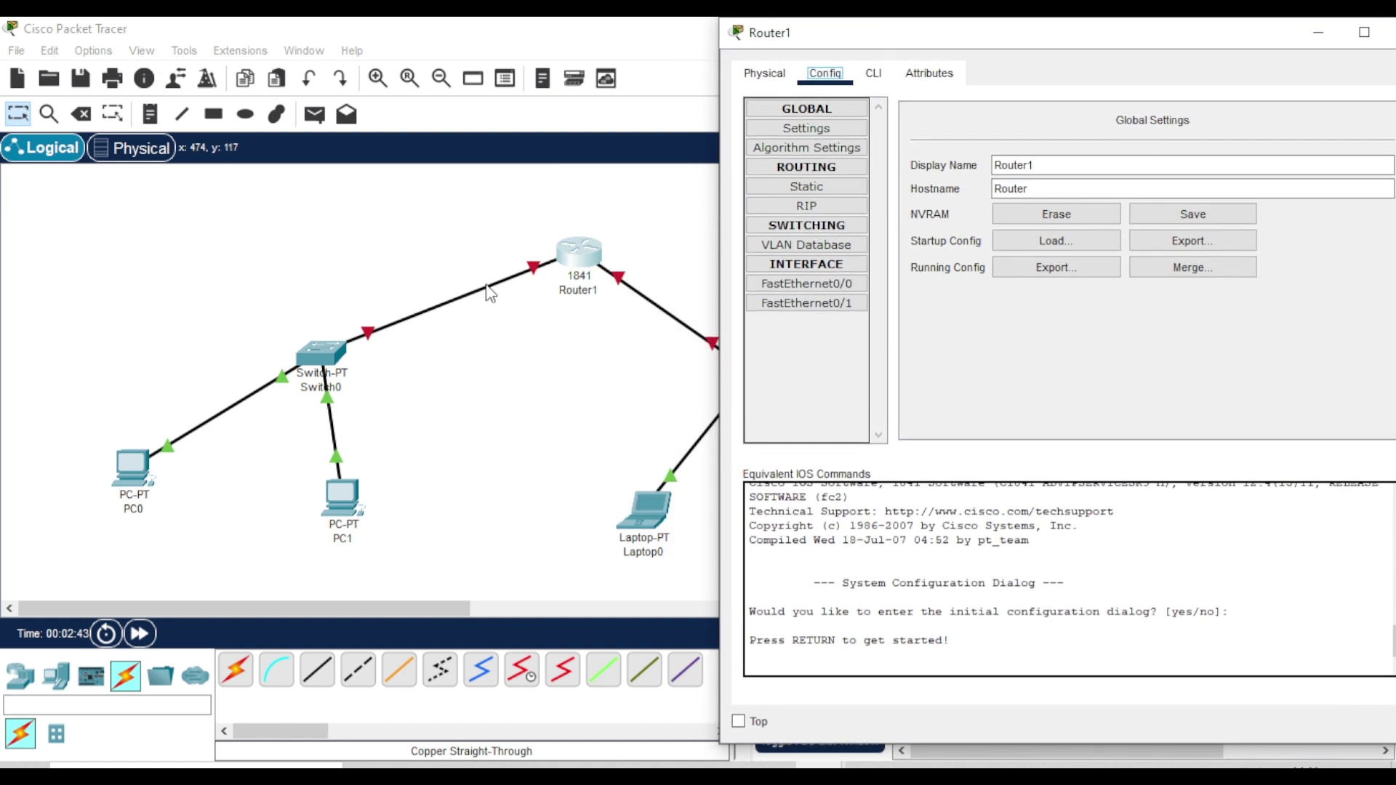
{"action": "left_click", "coordinate": [830, 282]}
{"action": "left_click_drag", "start_coordinate": [1100, 44], "coordinate": [1070, 52]}
{"action": "left_click", "coordinate": [1351, 148]}
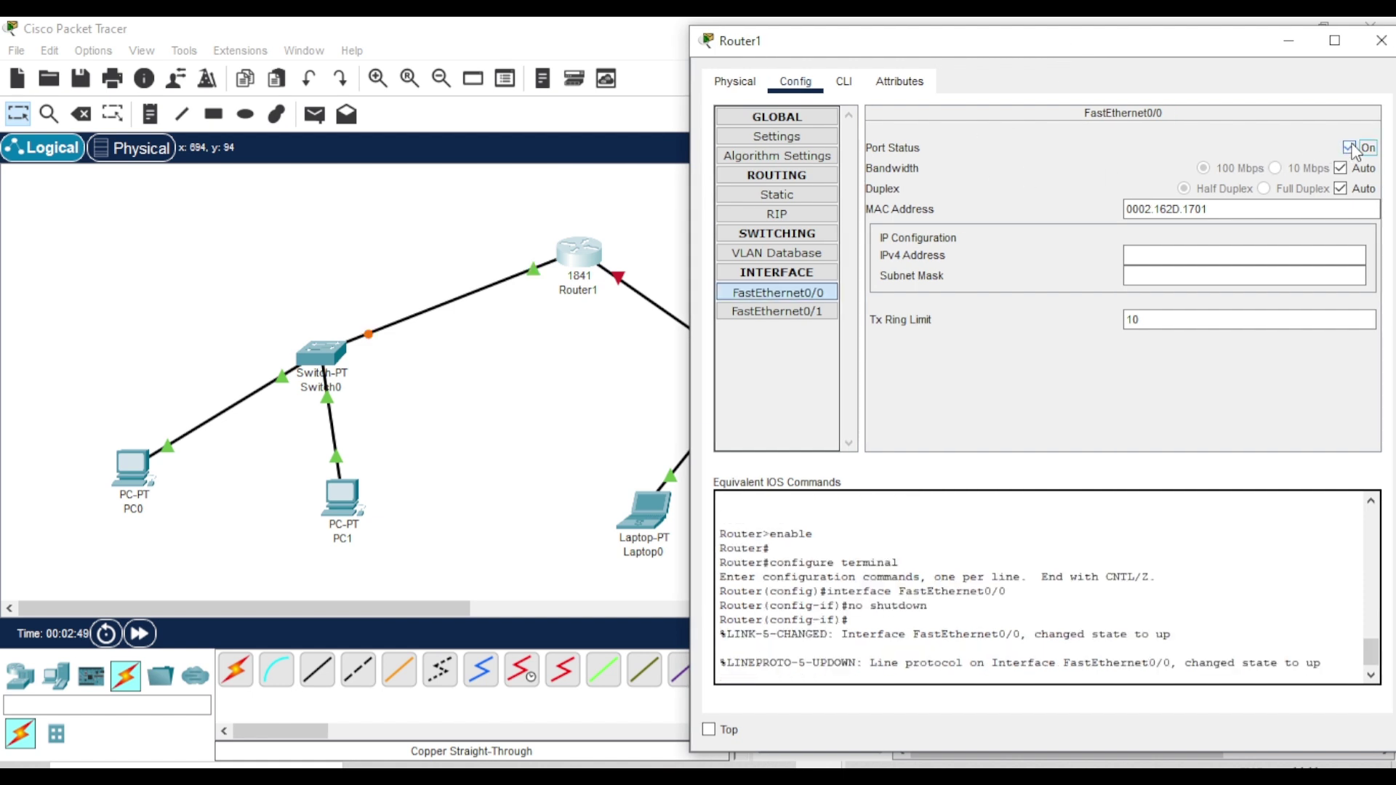
{"action": "left_click", "coordinate": [1171, 254]}
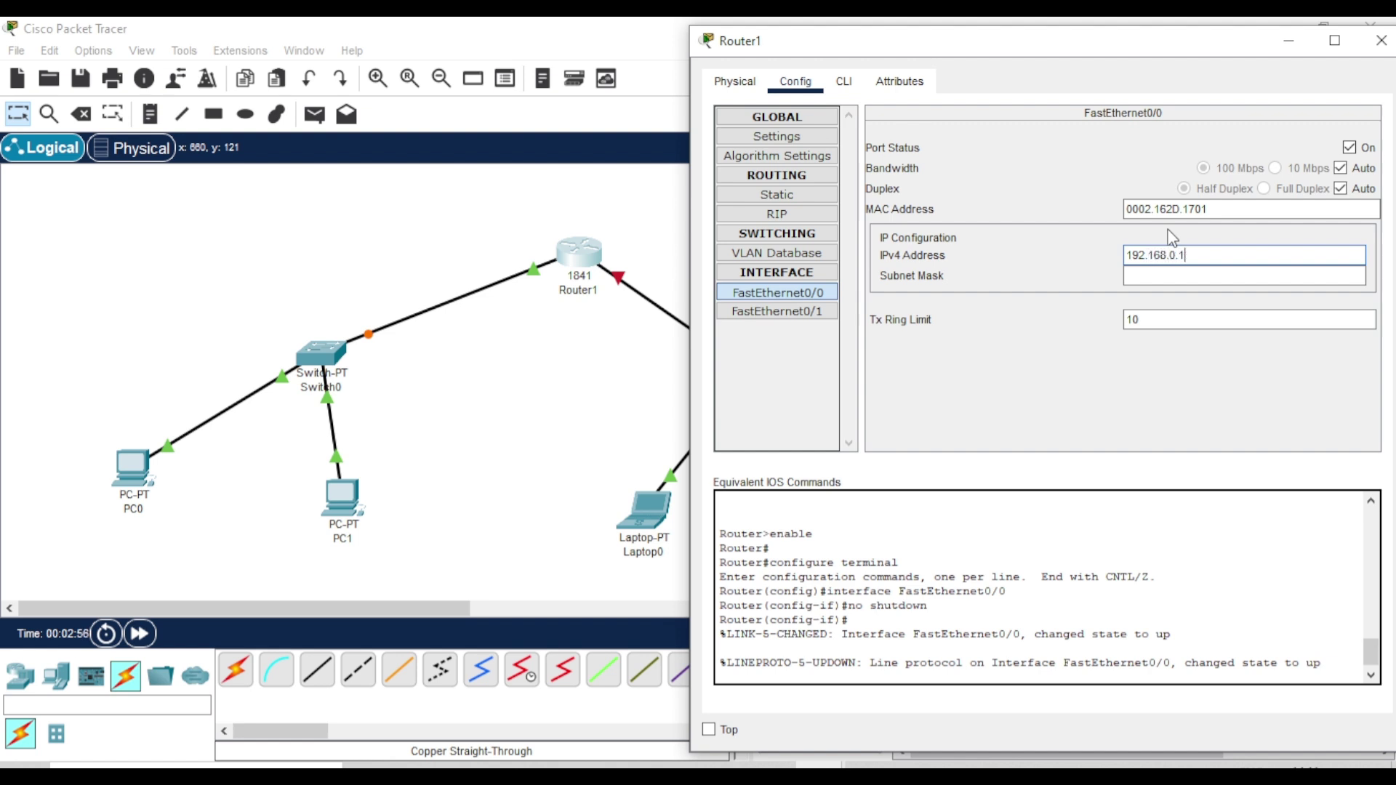
{"action": "left_click", "coordinate": [1172, 276]}
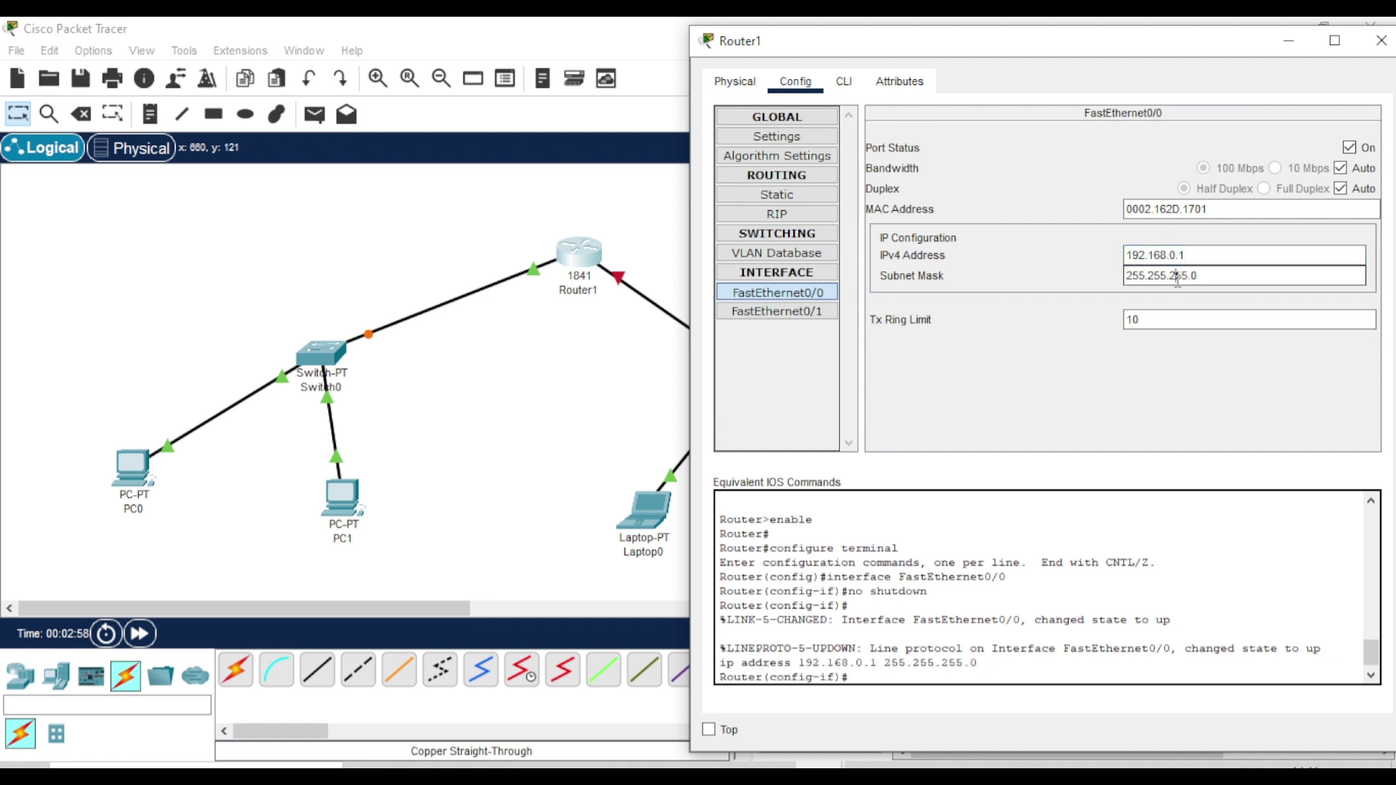
Step: Turn Router1's FastEthernet0/1 on with IP 192.168.1.2 and auto-filled mask 255.255.255.0
{"action": "left_click", "coordinate": [801, 312]}
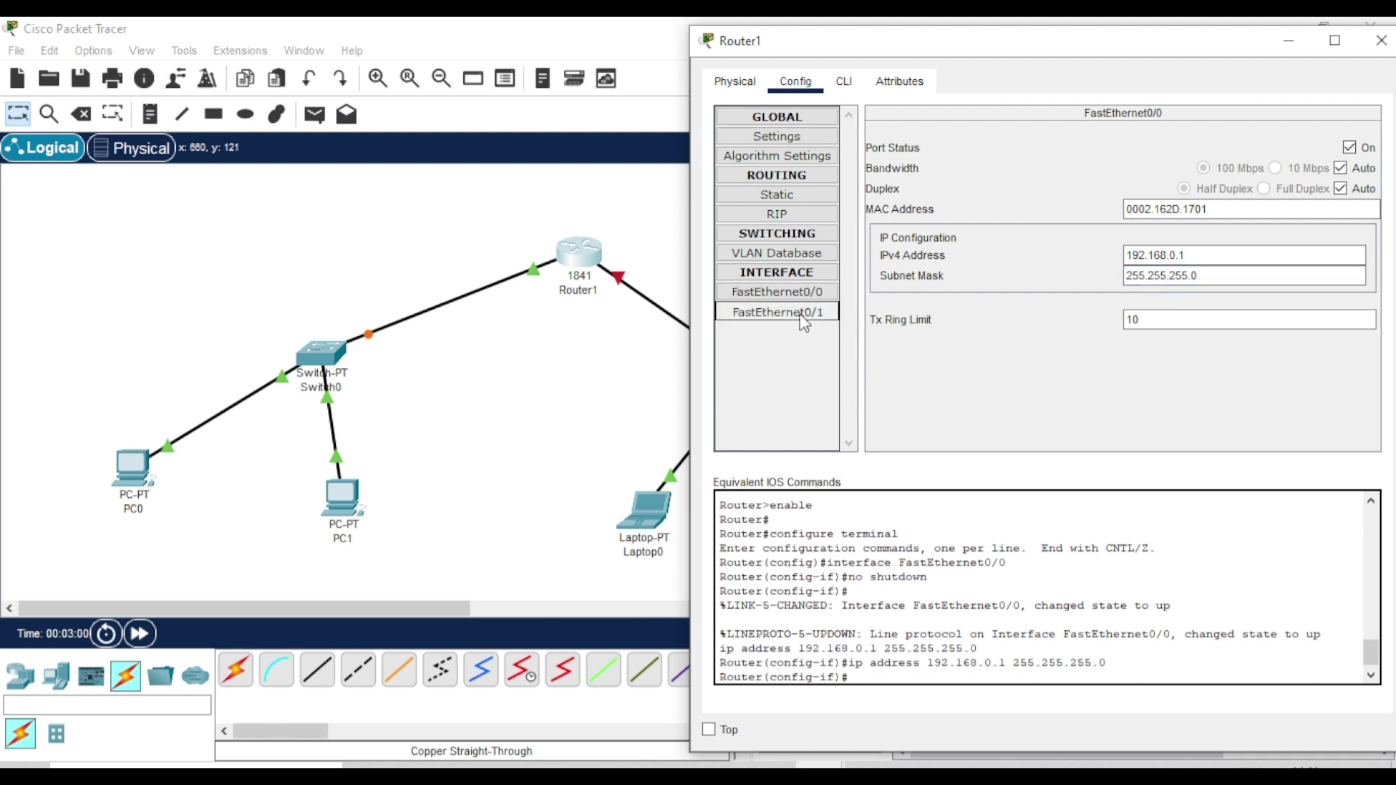
{"action": "left_click", "coordinate": [1349, 148]}
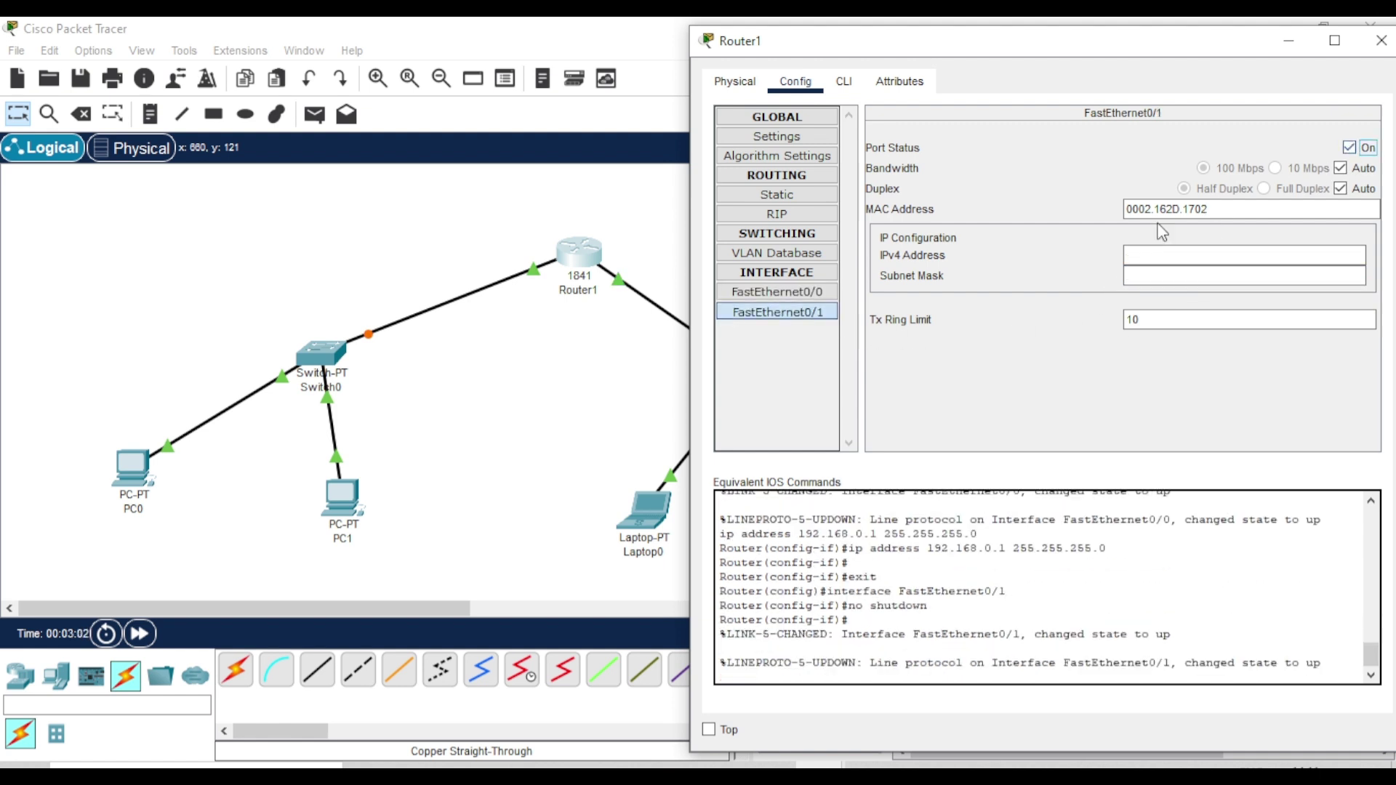
{"action": "left_click", "coordinate": [1147, 256]}
{"action": "type", "text": "192.168."}
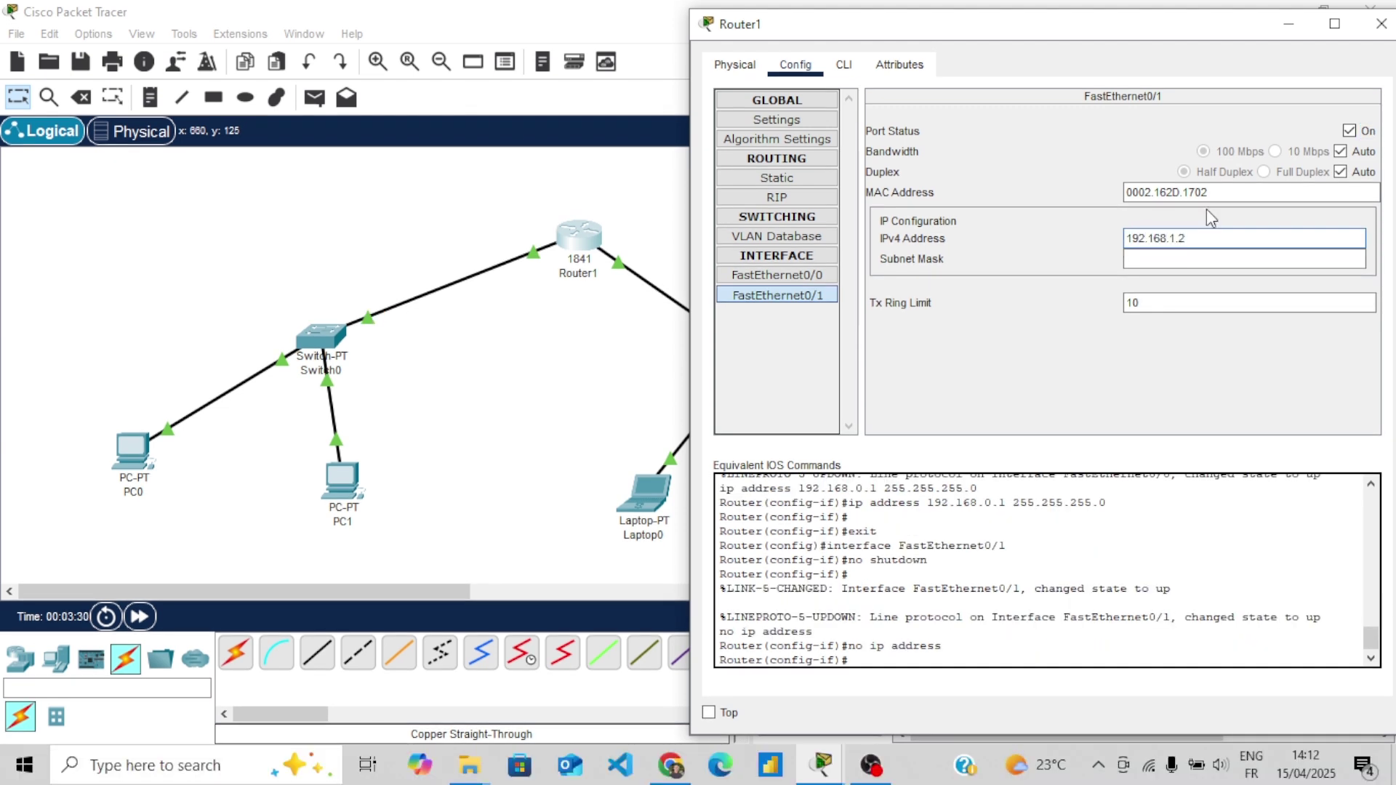
{"action": "type", "text": "1.2"}
{"action": "left_click", "coordinate": [1228, 260]}
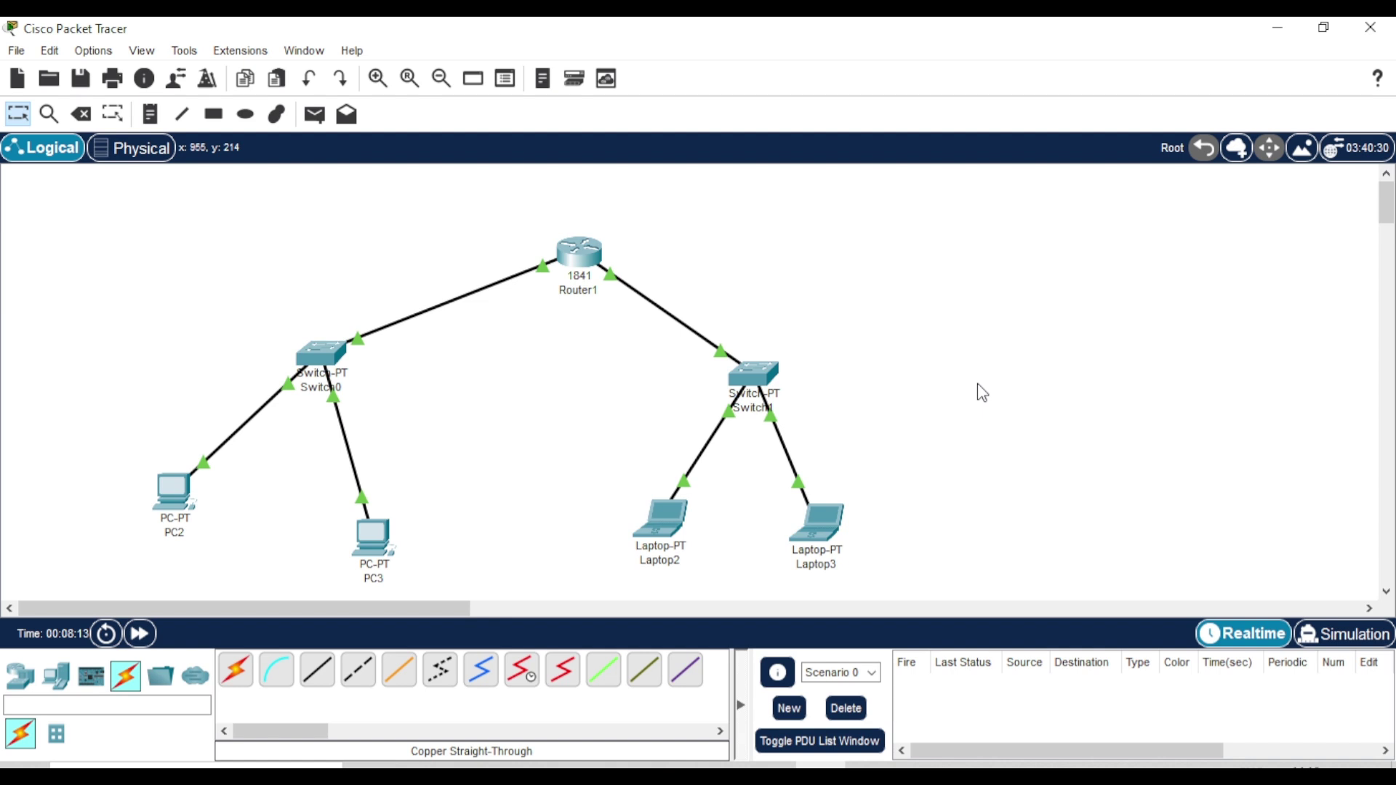
Step: In PC2's IP Configuration, set 192.168.0.5, mask 255.255.255.0 and gateway 192.168.0.1
{"action": "left_click", "coordinate": [166, 499]}
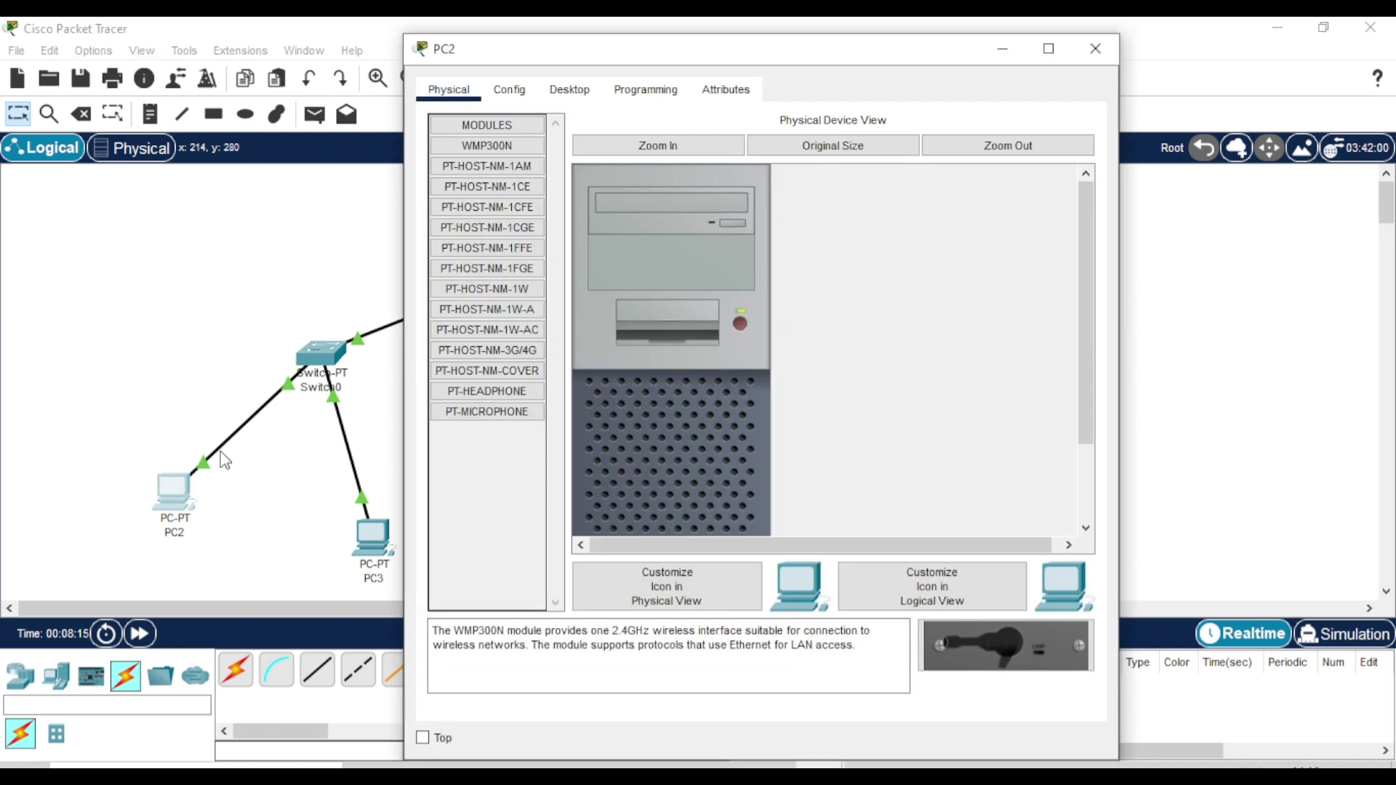
{"action": "left_click", "coordinate": [569, 92]}
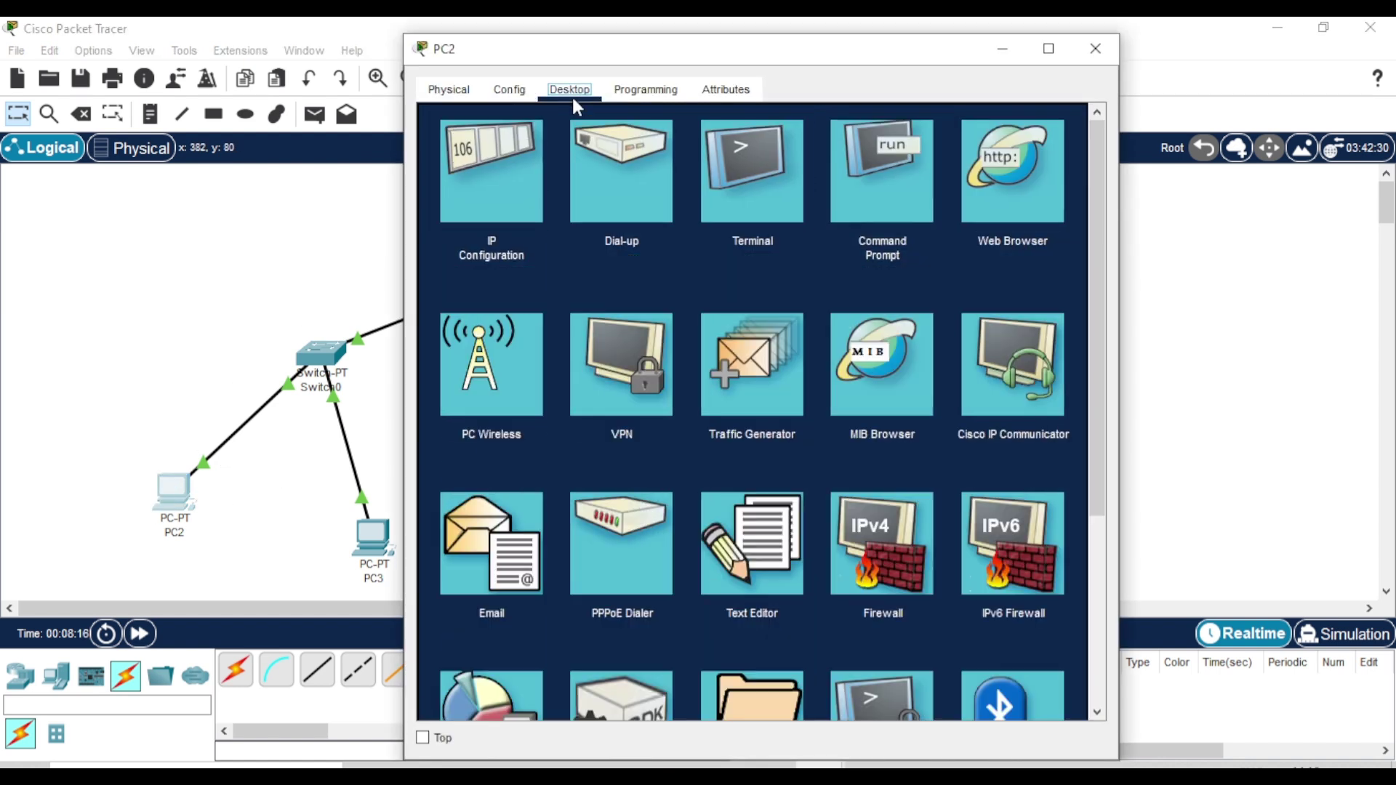
{"action": "left_click", "coordinate": [531, 139]}
{"action": "left_click", "coordinate": [704, 233]}
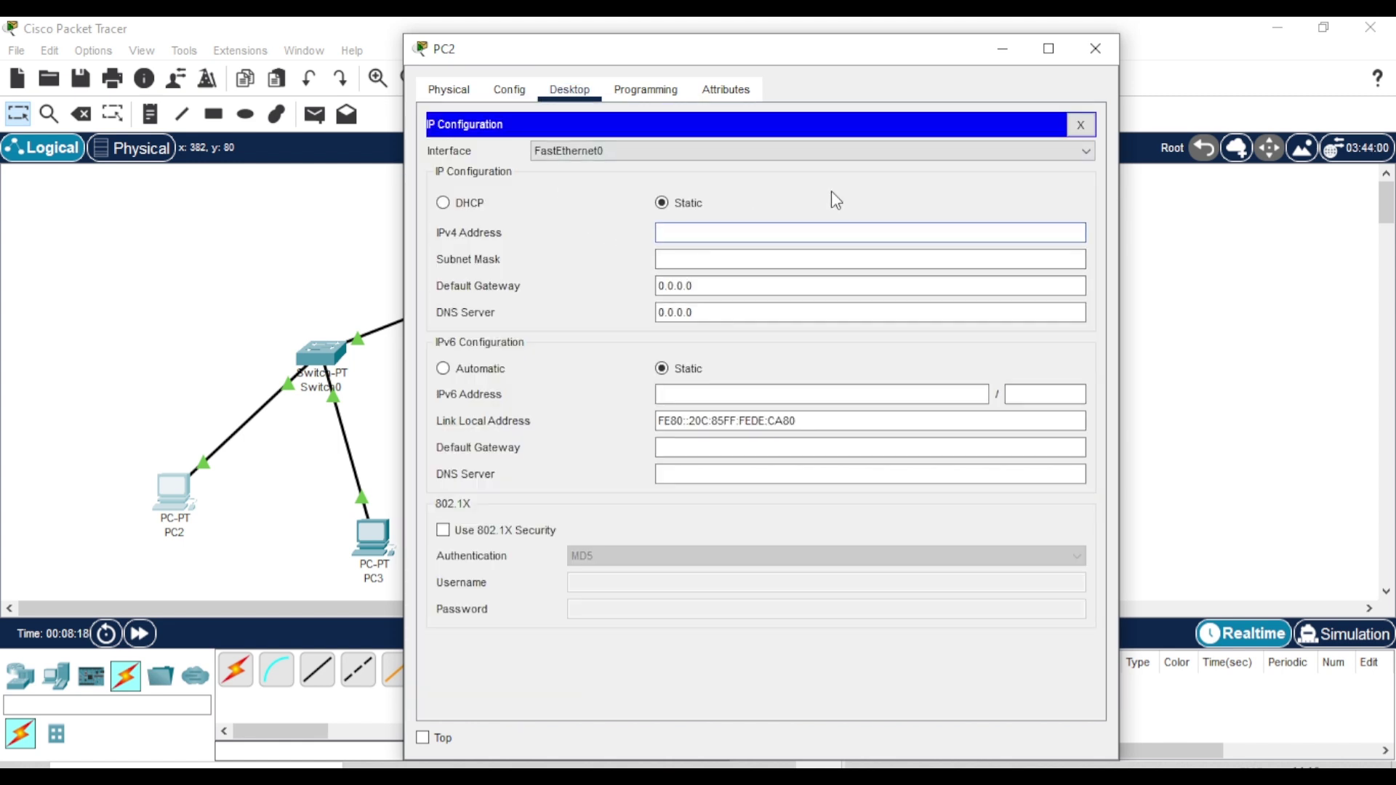
{"action": "type", "text": "192.168.0.5"}
{"action": "left_click", "coordinate": [820, 261]}
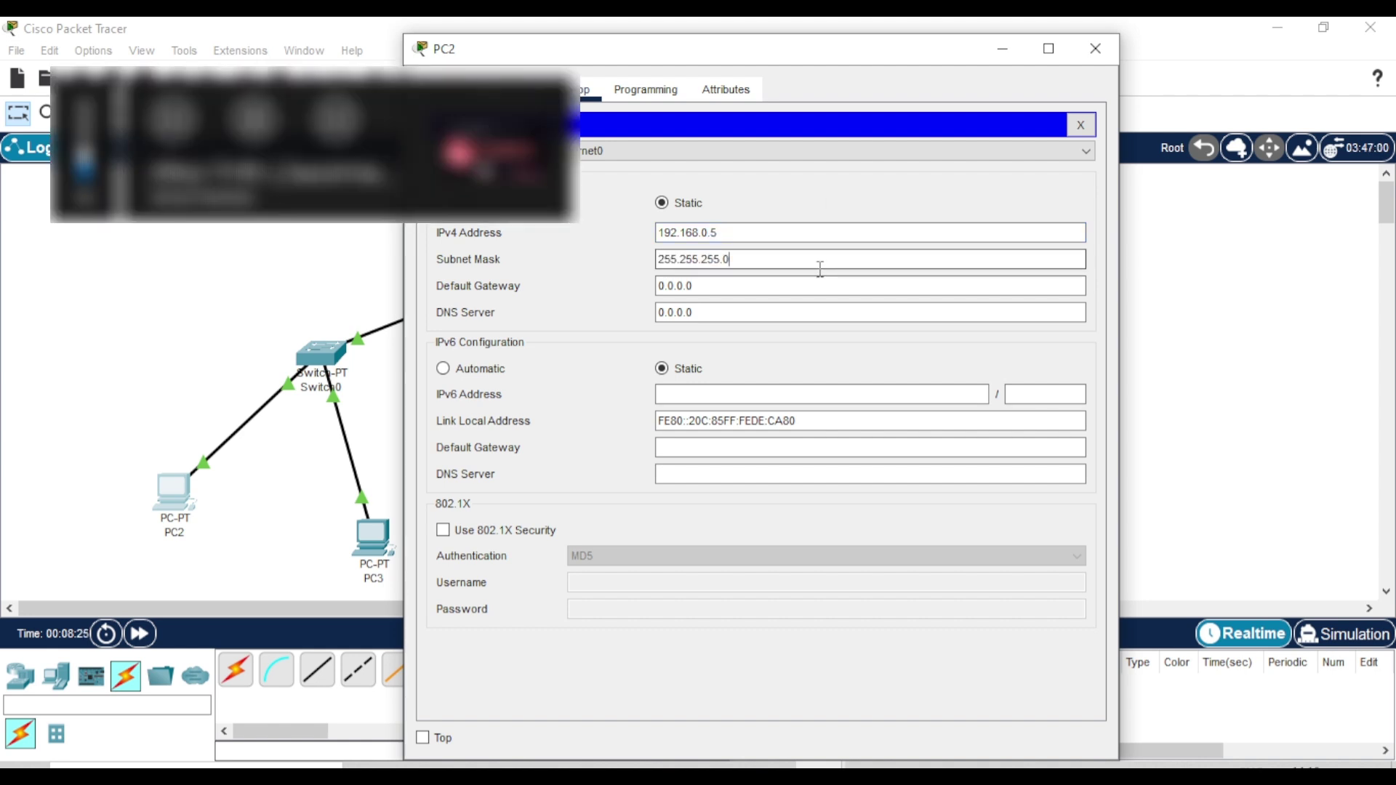
{"action": "triple_click", "coordinate": [789, 287]}
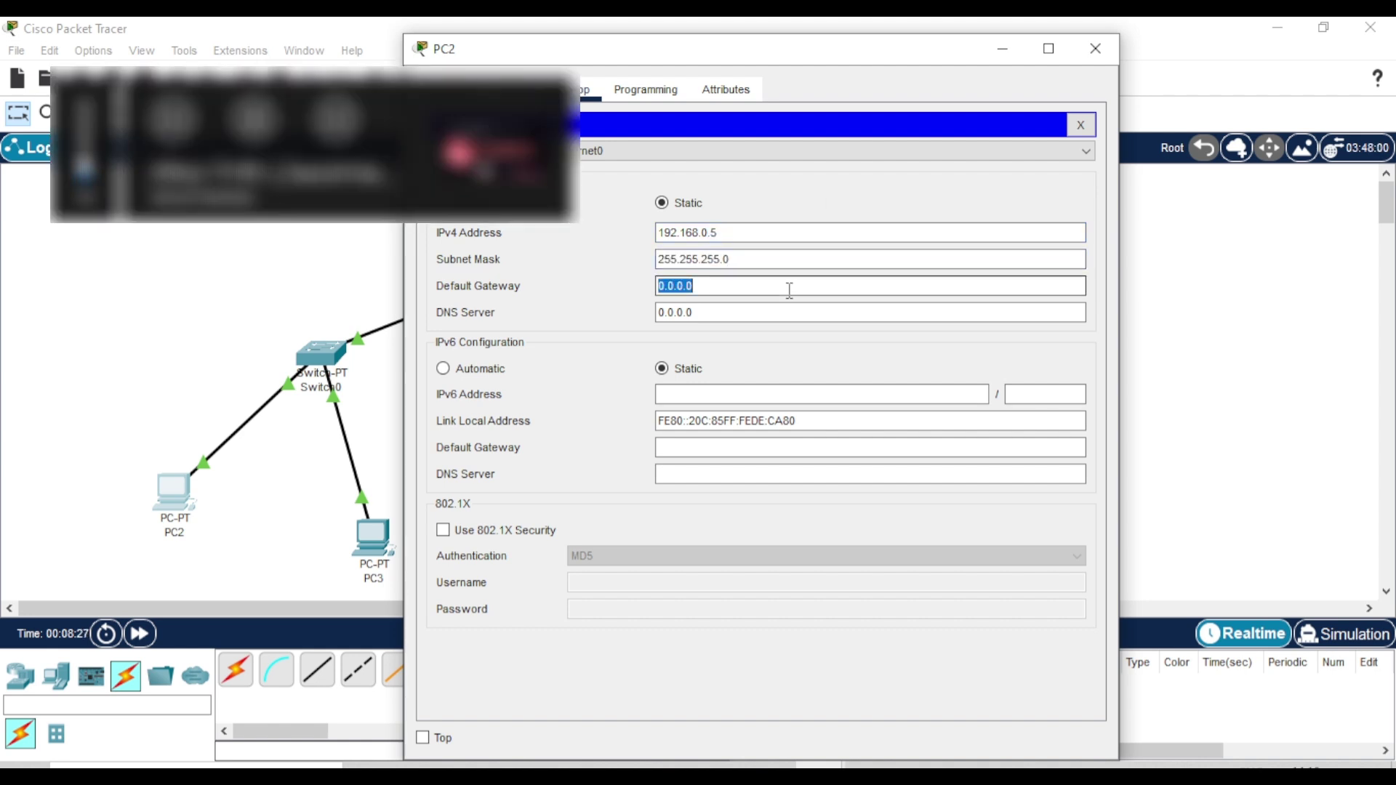
{"action": "type", "text": "192.168.0.1"}
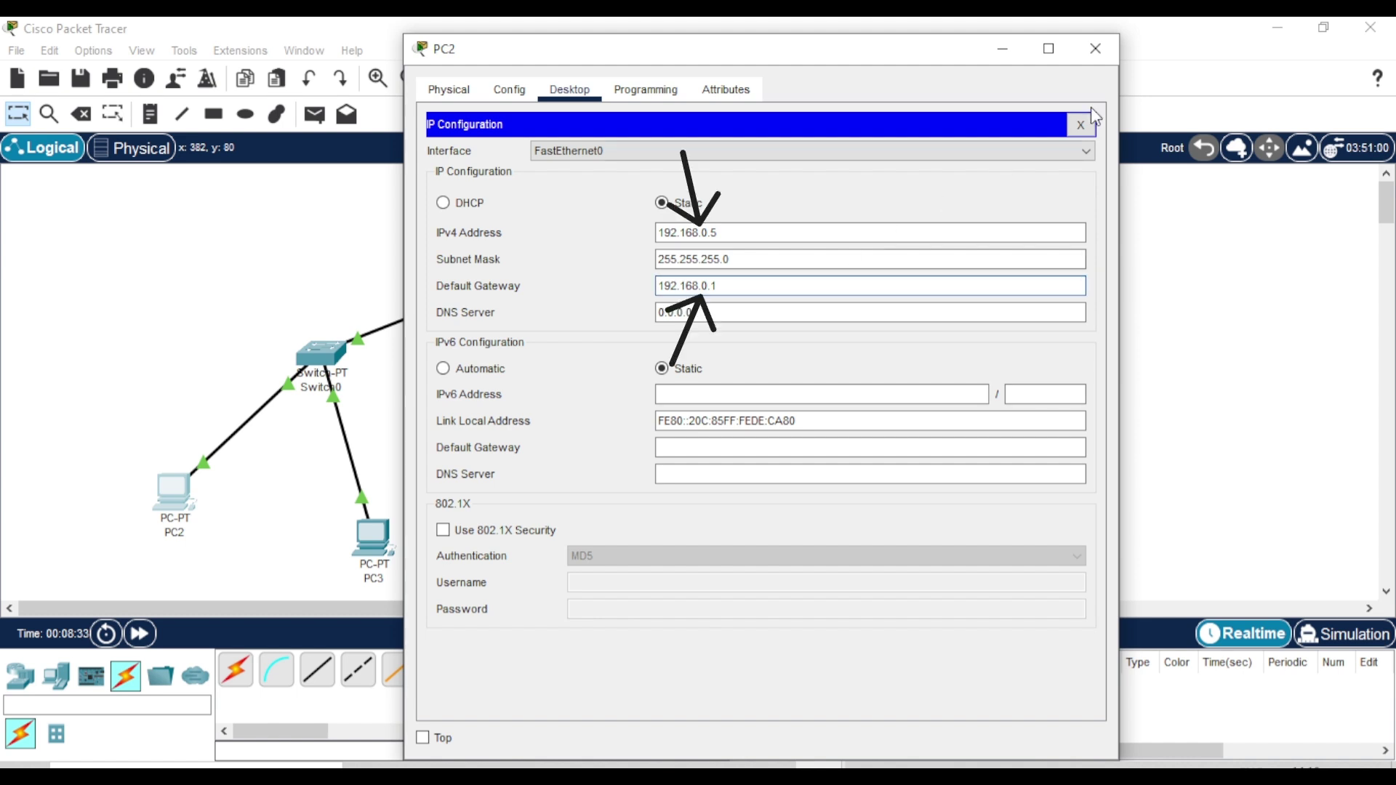
Step: Close PC2, then give PC3 192.168.0.6, mask 255.255.255.0, gateway 192.168.0.1
{"action": "left_click", "coordinate": [1090, 45]}
{"action": "left_click", "coordinate": [374, 537]}
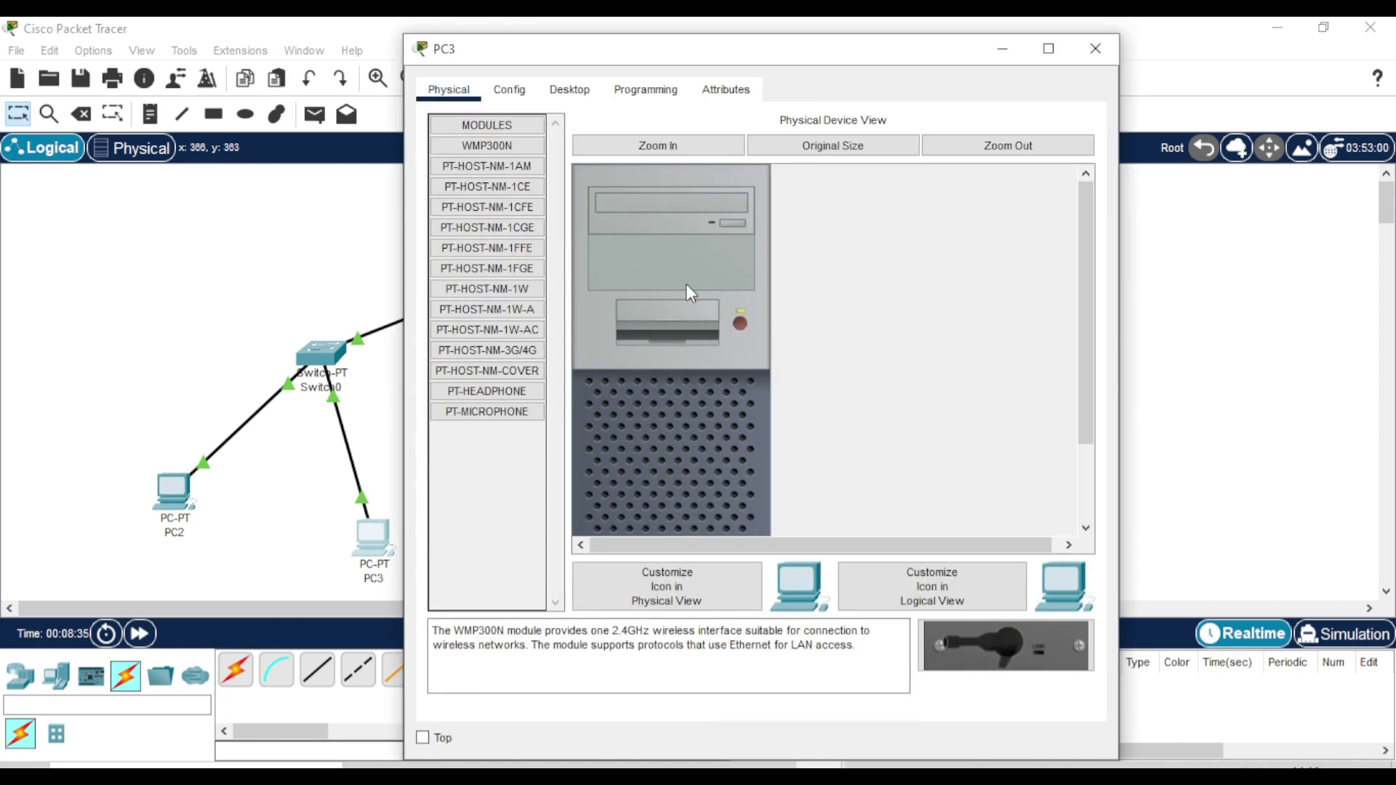
{"action": "left_click", "coordinate": [579, 93]}
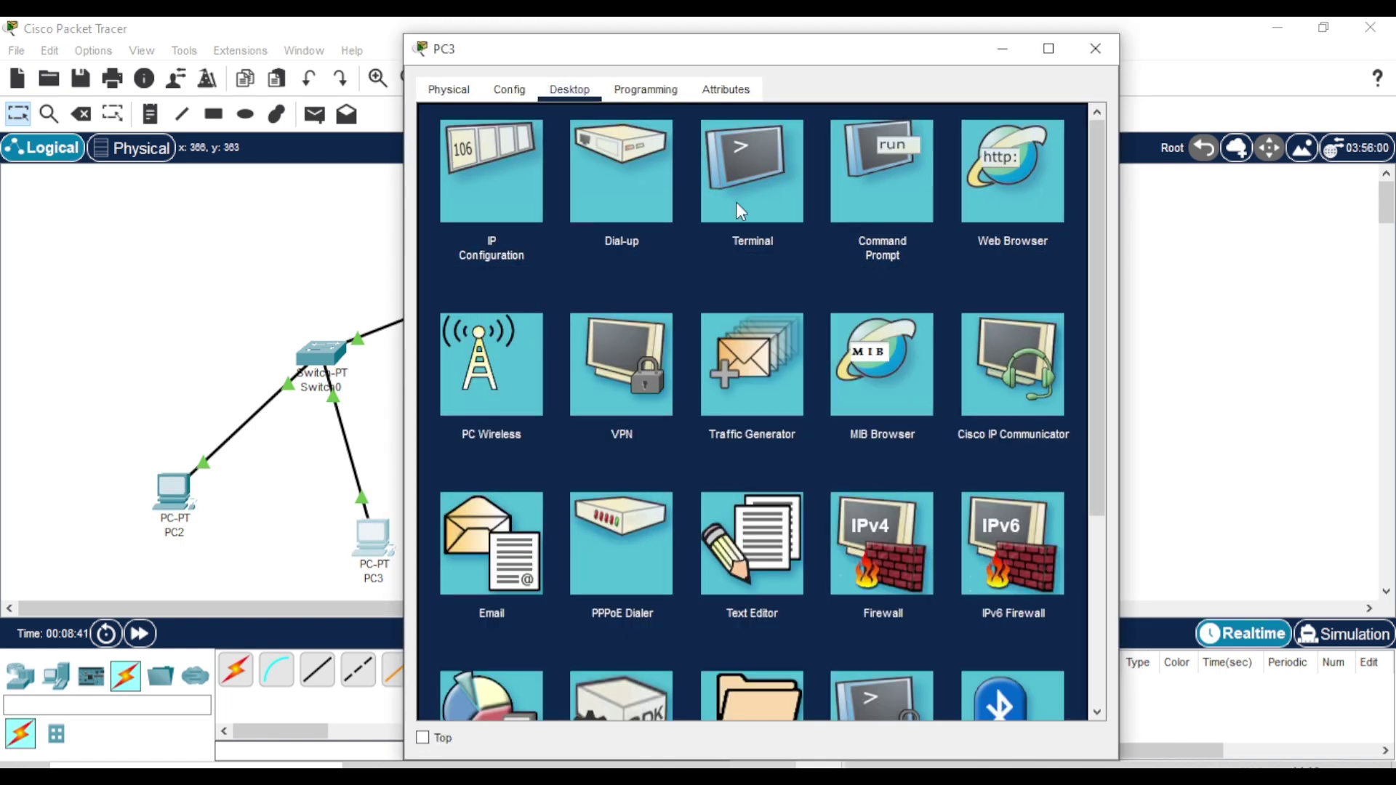
{"action": "left_click", "coordinate": [489, 202]}
{"action": "left_click", "coordinate": [713, 234]}
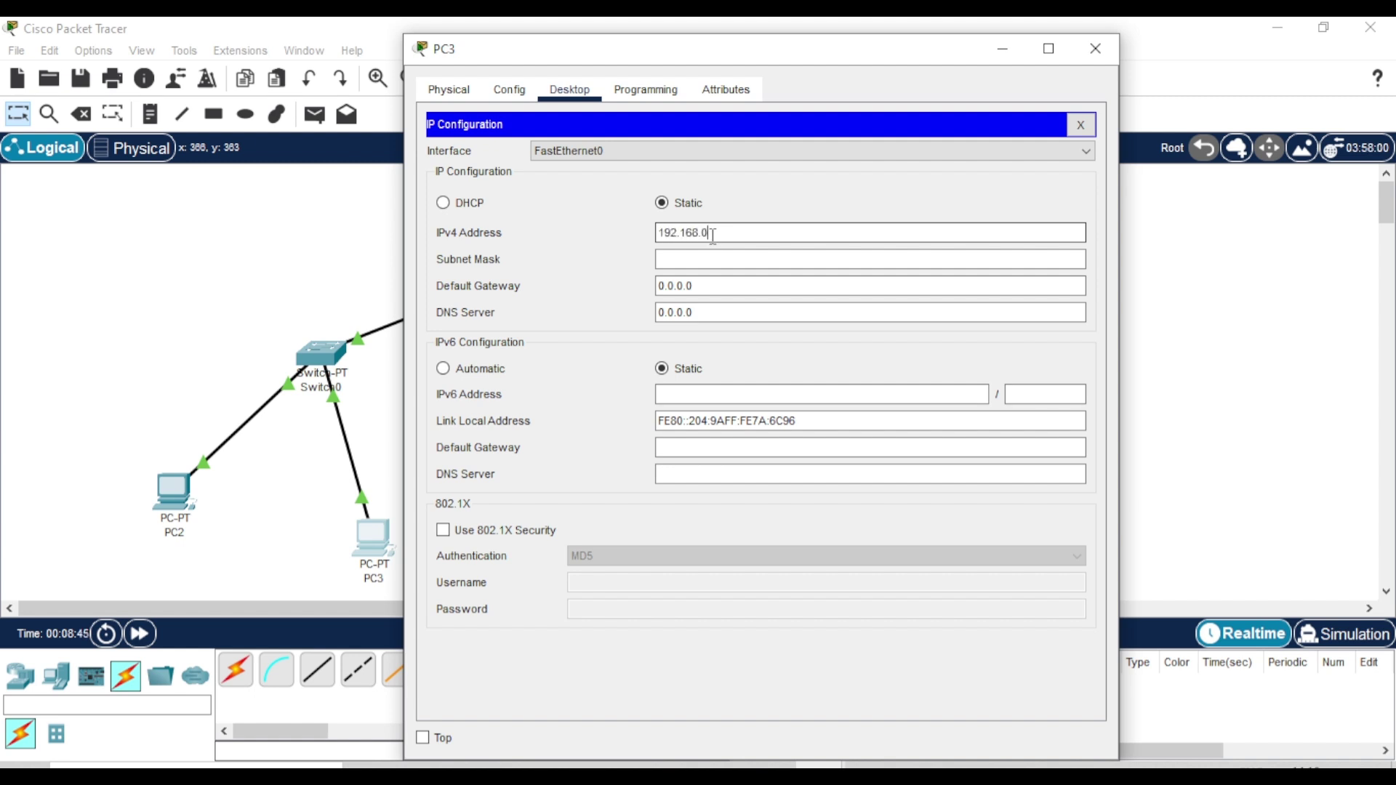
{"action": "left_click", "coordinate": [740, 256]}
{"action": "left_click", "coordinate": [741, 285]}
{"action": "left_click_drag", "start_coordinate": [742, 283], "coordinate": [613, 291]}
{"action": "type", "text": "192.168.0.1"}
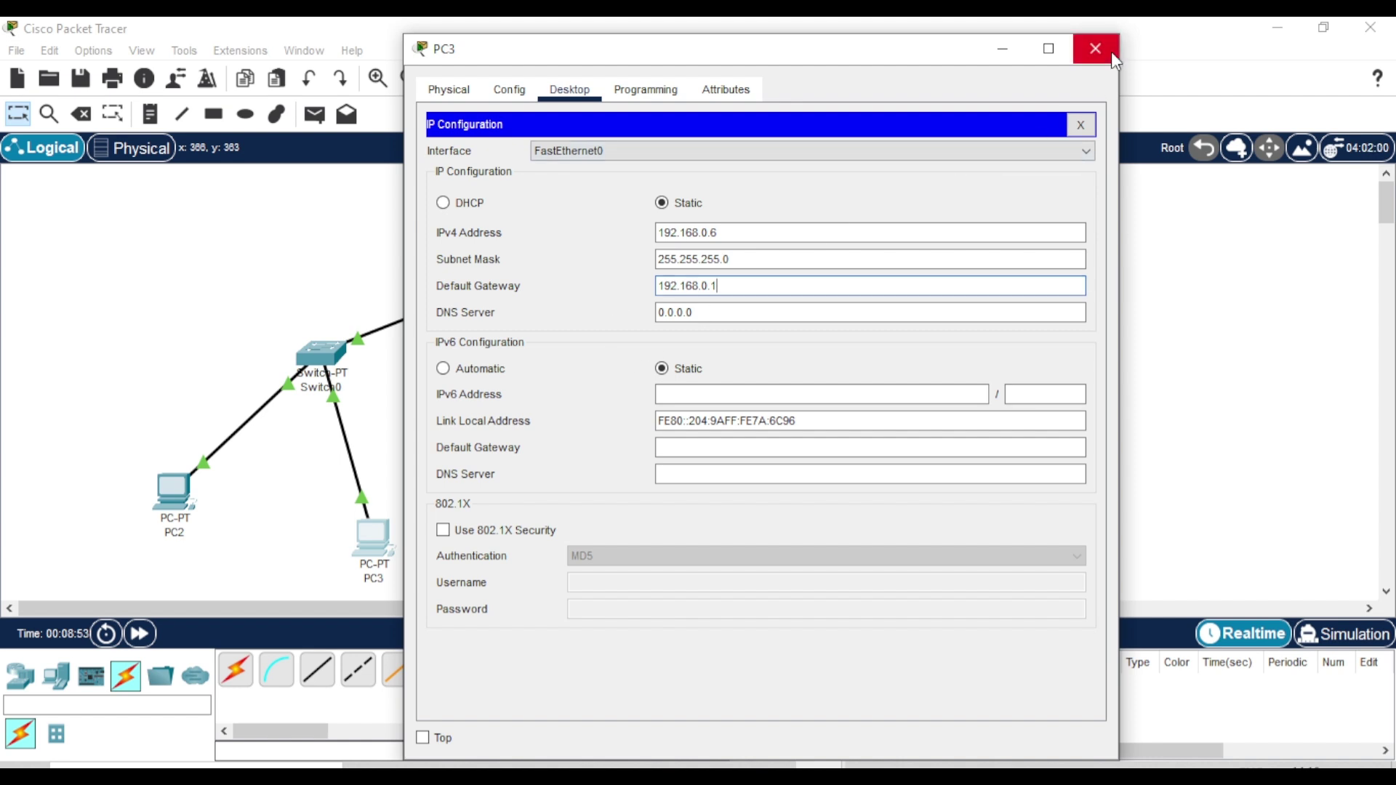
Step: Close PC3, then give Laptop2 192.168.1.5, mask 255.255.255.0, gateway 192.168.1.2
{"action": "left_click", "coordinate": [1098, 48]}
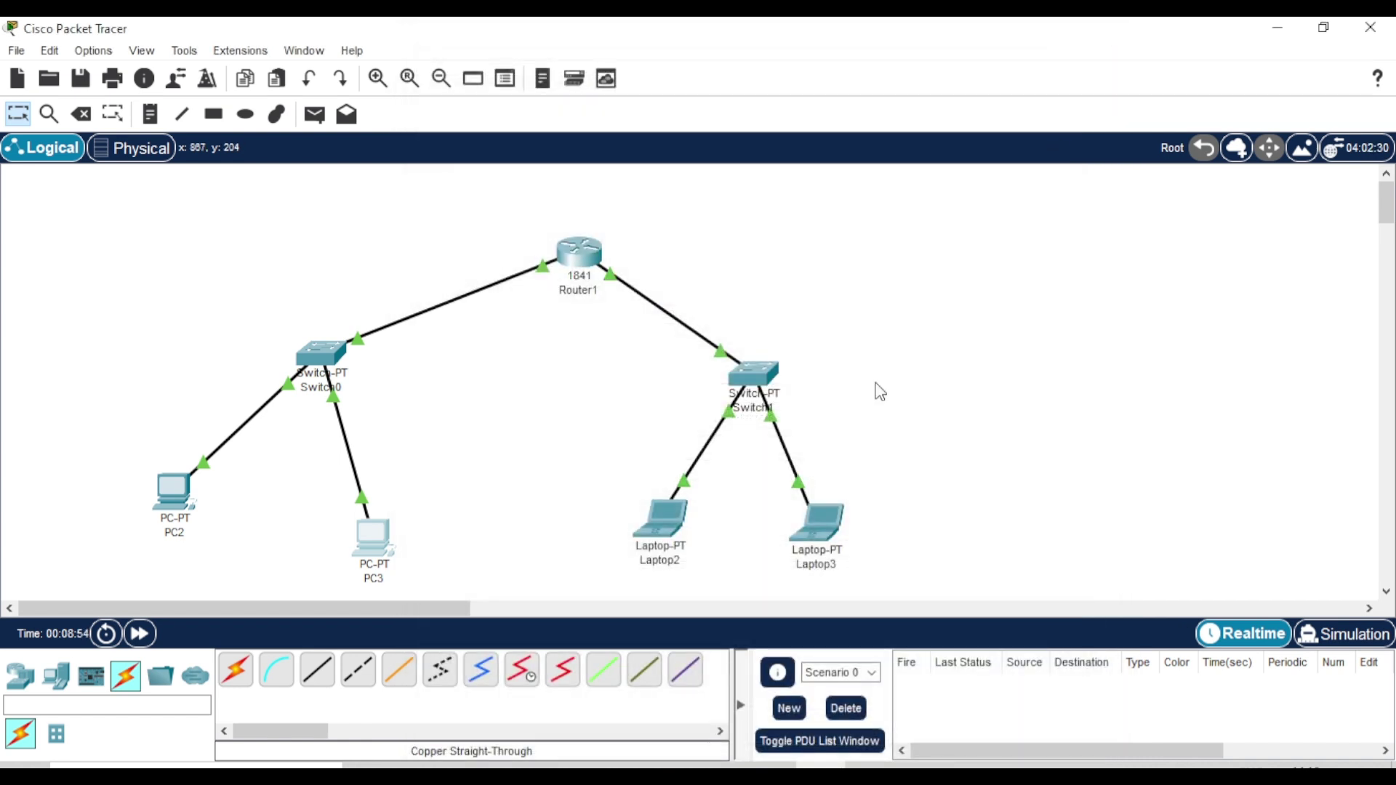
{"action": "left_click", "coordinate": [676, 528]}
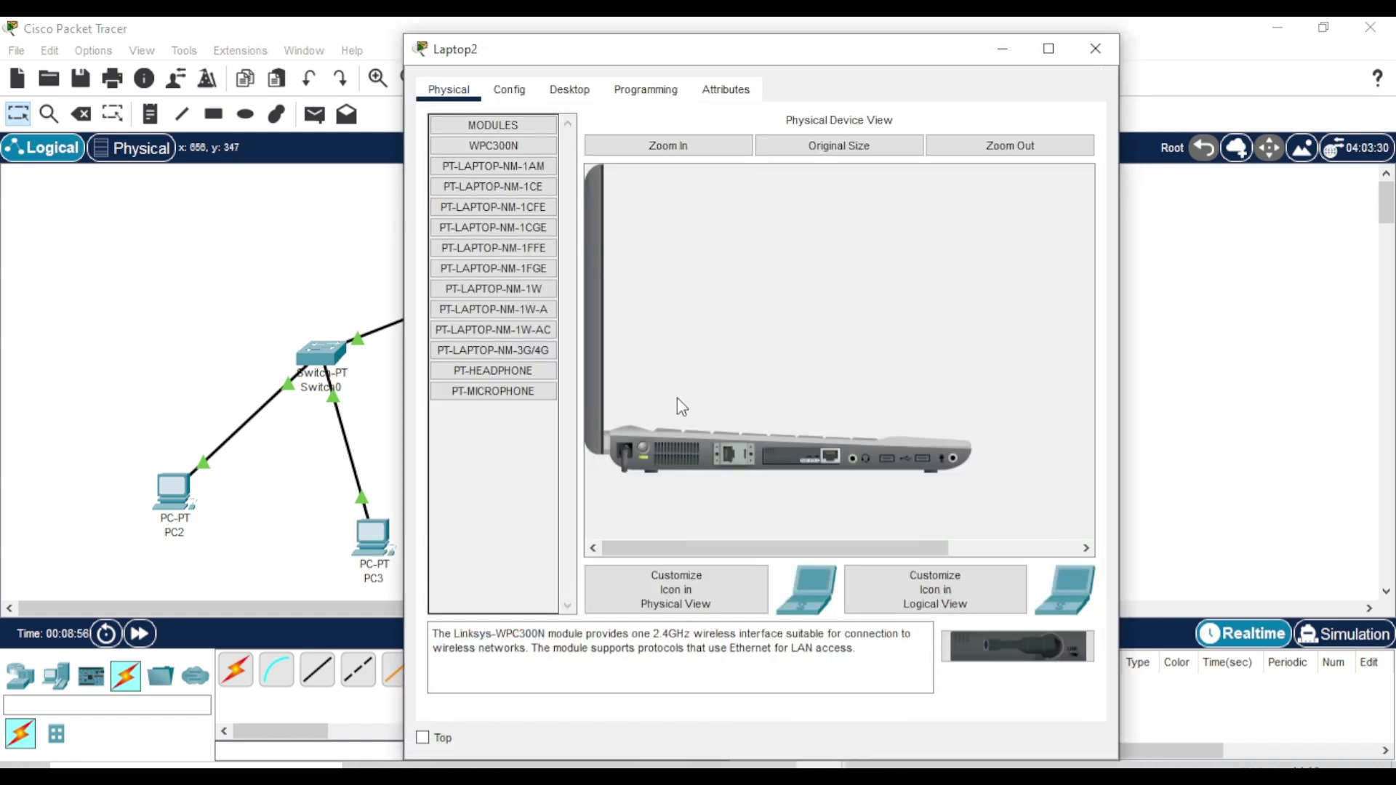
{"action": "left_click", "coordinate": [569, 88]}
{"action": "left_click", "coordinate": [530, 146]}
{"action": "left_click", "coordinate": [748, 232]}
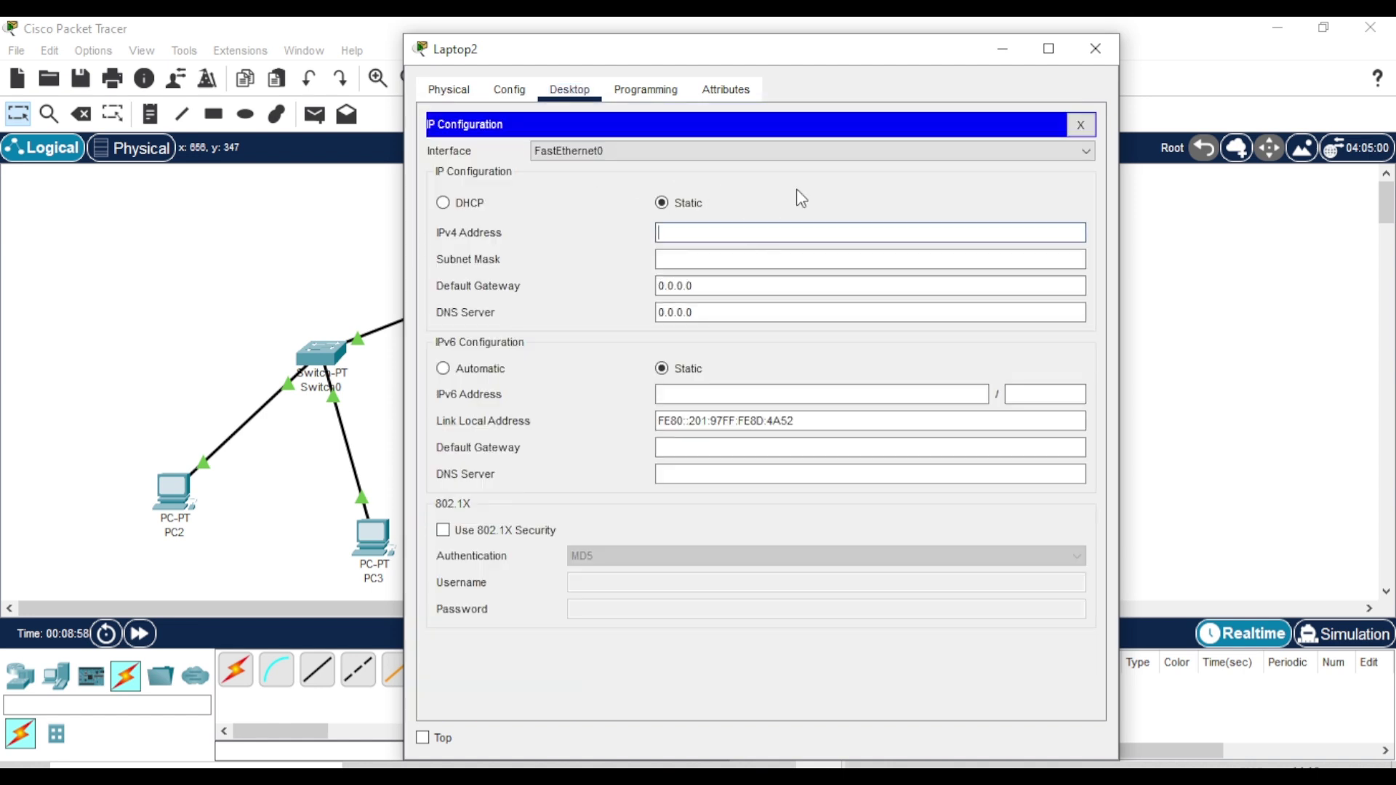
{"action": "type", "text": "192."}
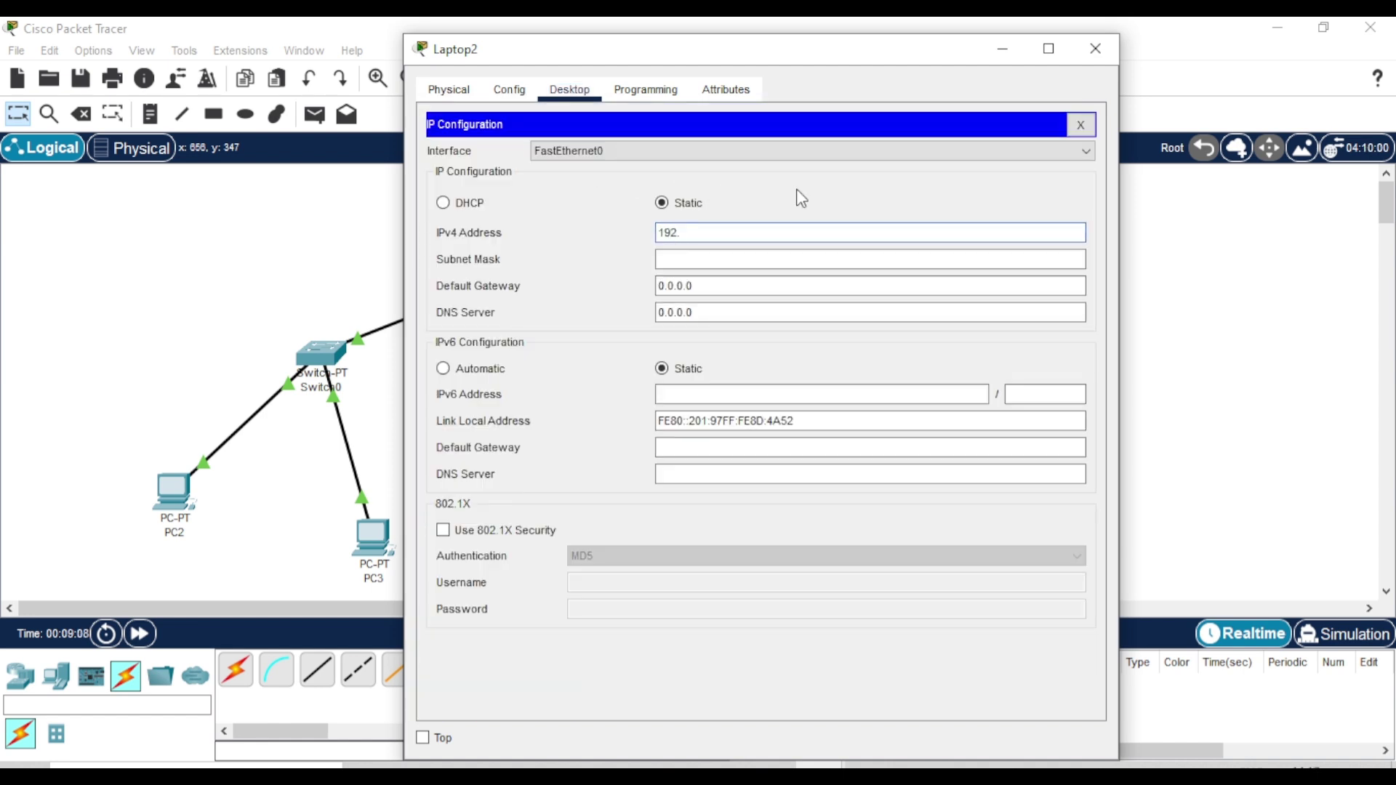
{"action": "type", "text": "168.1.5"}
{"action": "left_click", "coordinate": [794, 256]}
{"action": "left_click_drag", "start_coordinate": [791, 287], "coordinate": [620, 301]}
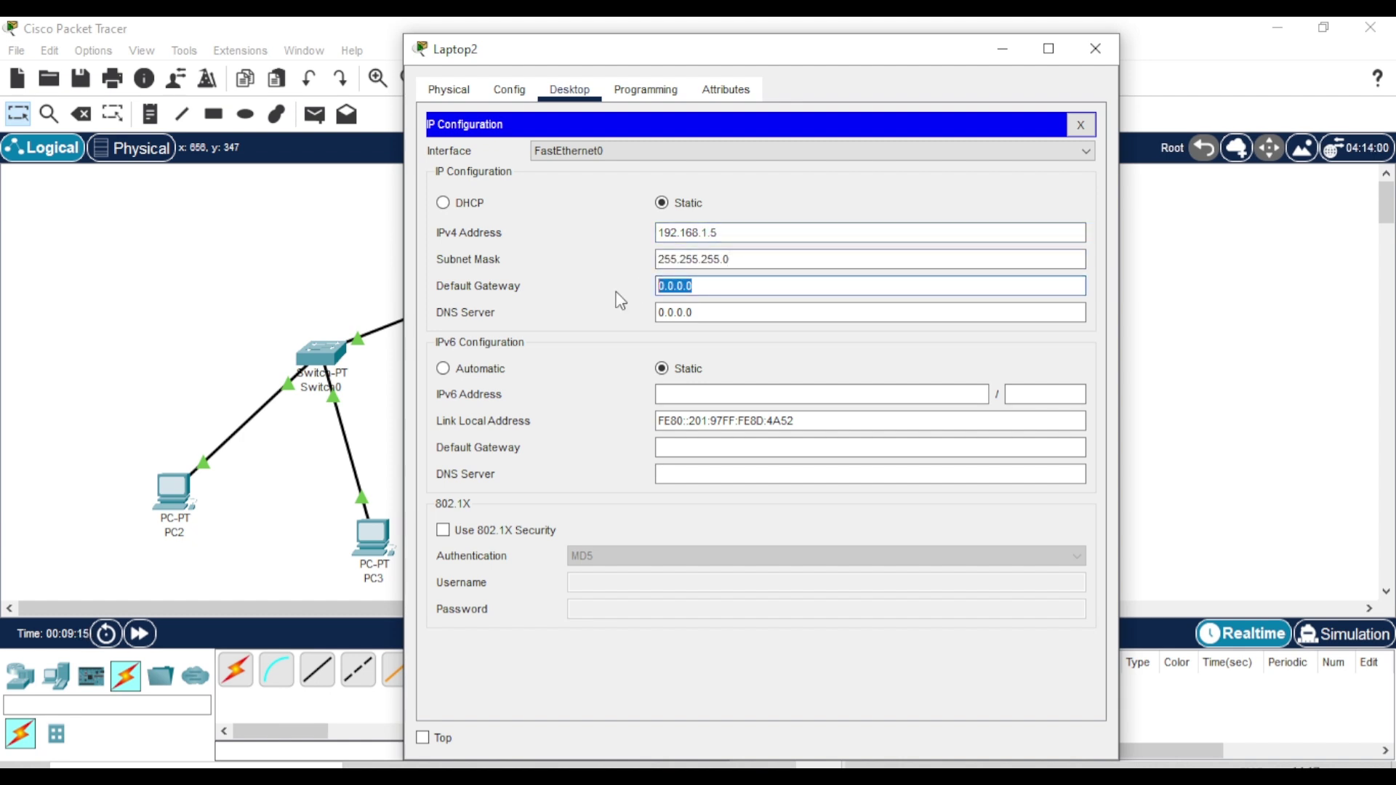
{"action": "type", "text": "192.168.1.2"}
Step: Give Laptop3 192.168.1.6, mask 255.255.255.0, gateway 192.168.1.2, then close its window
{"action": "left_click", "coordinate": [1095, 48]}
{"action": "left_click", "coordinate": [835, 531]}
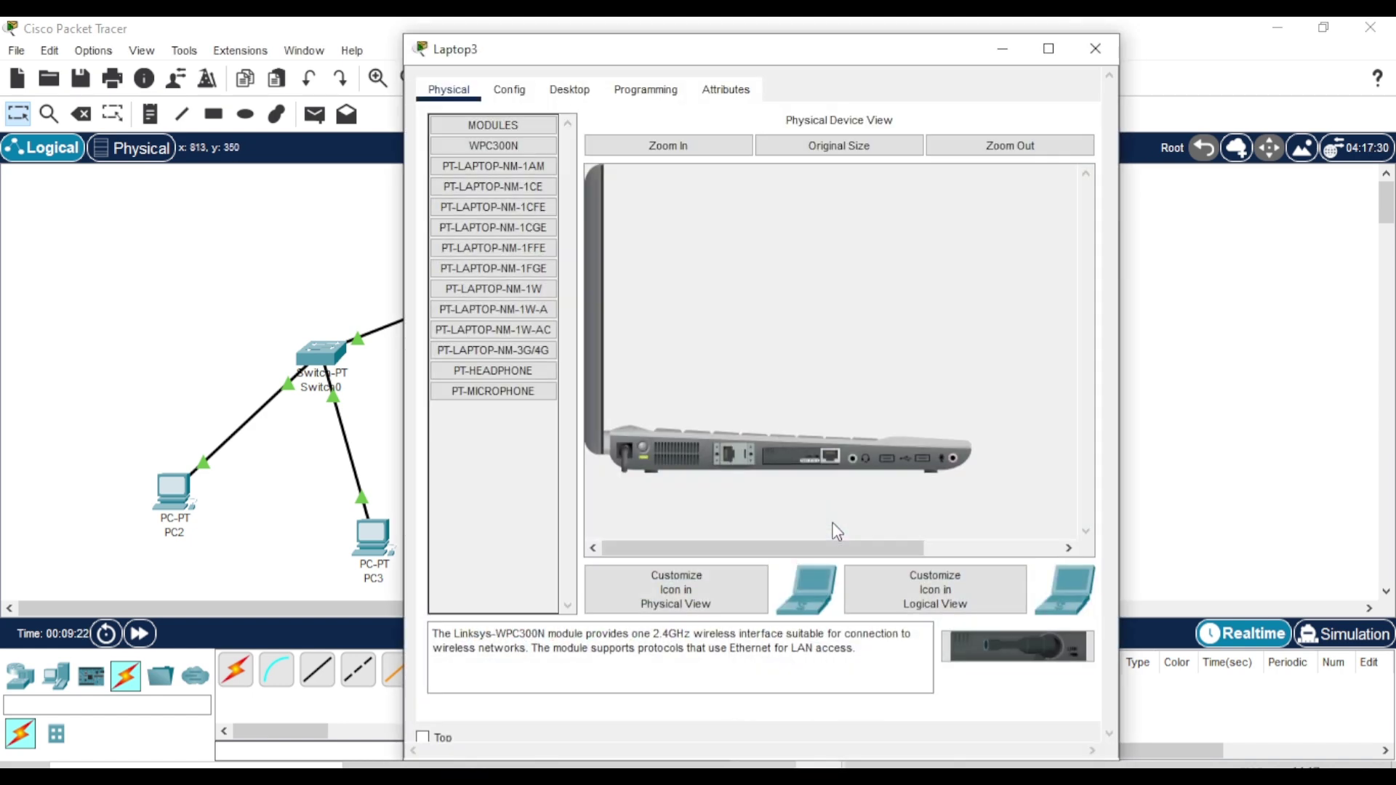
{"action": "left_click", "coordinate": [581, 96]}
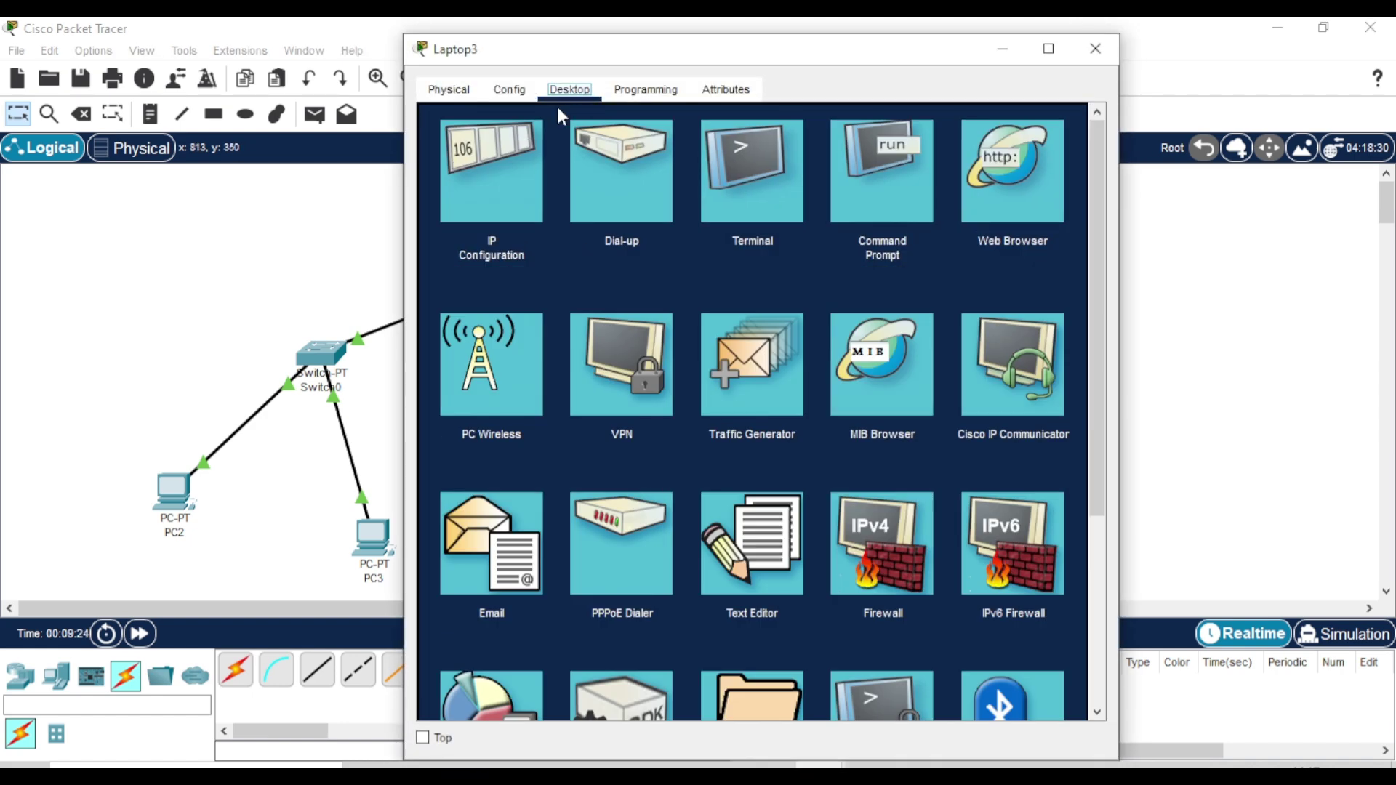
{"action": "left_click", "coordinate": [525, 150]}
{"action": "left_click", "coordinate": [734, 225]}
{"action": "type", "text": "192.168."}
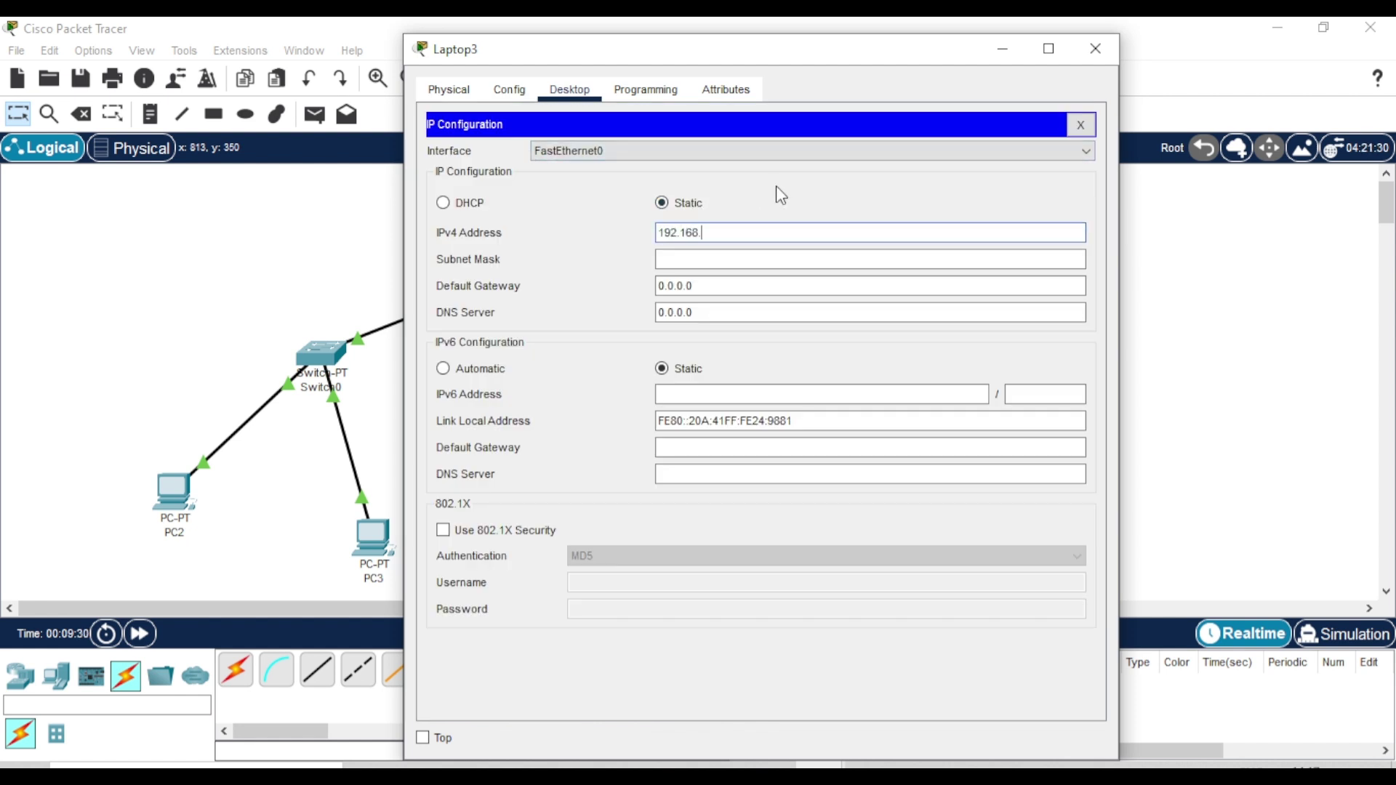
{"action": "type", "text": "1.6"}
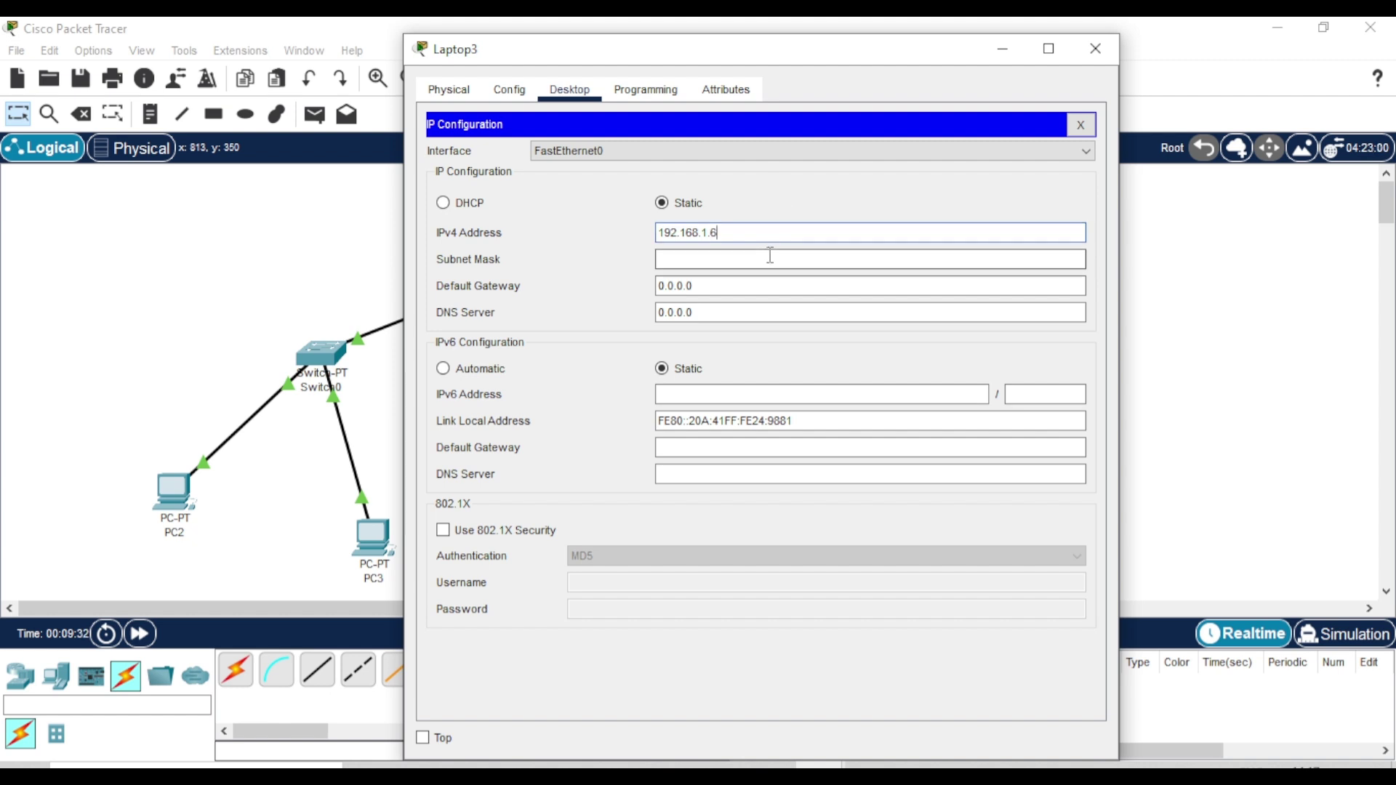
{"action": "left_click", "coordinate": [769, 259]}
{"action": "double_click", "coordinate": [767, 285]}
{"action": "type", "text": "192.168.1.2"}
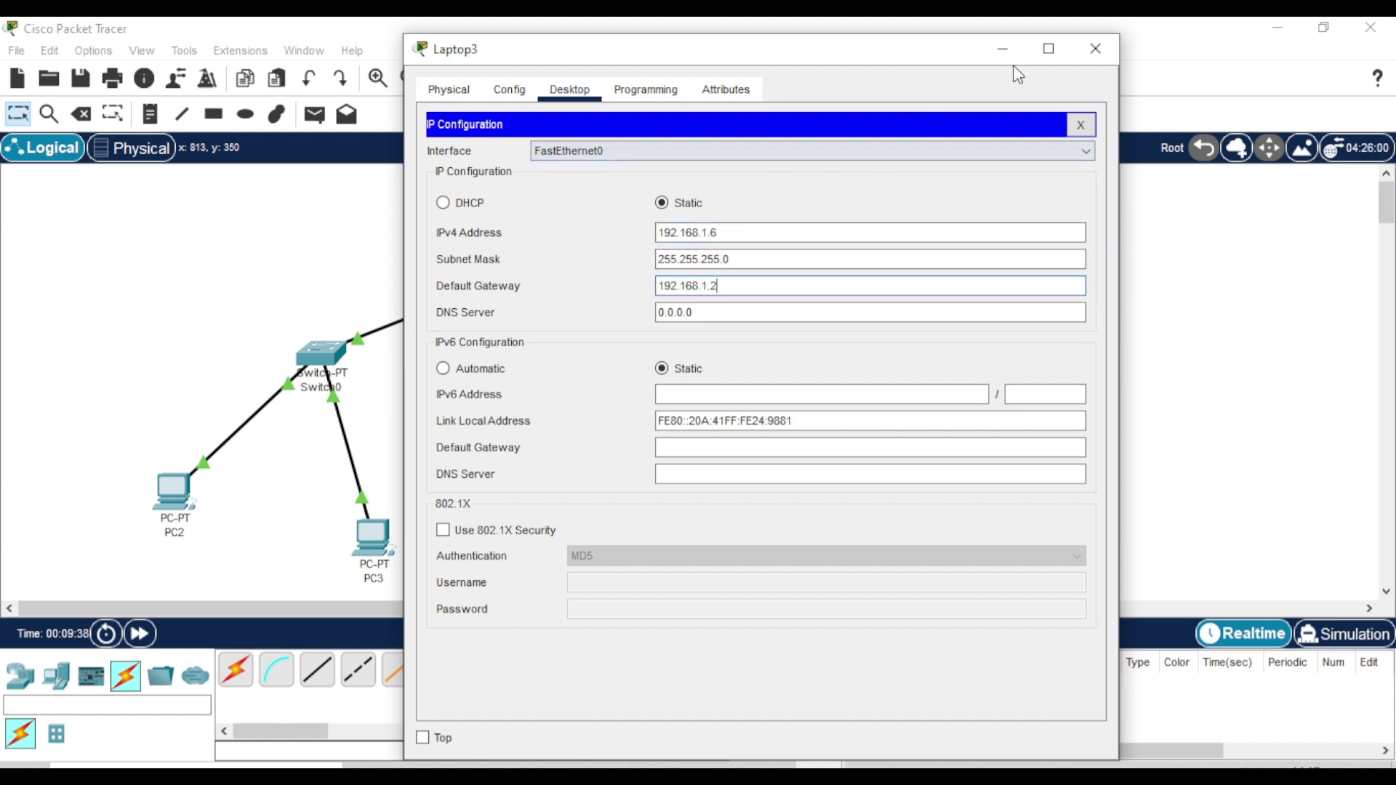
{"action": "left_click", "coordinate": [1095, 48]}
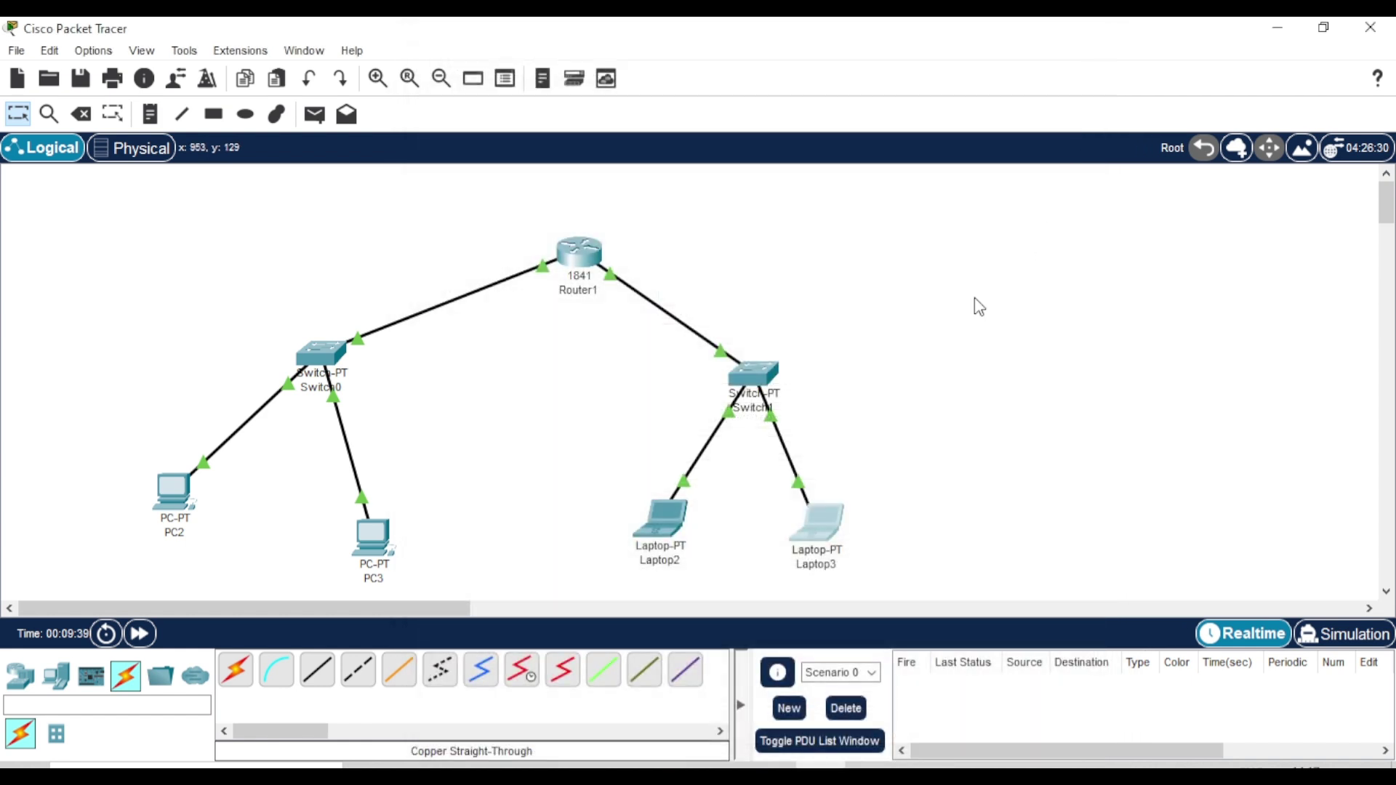
Step: Send simple PDUs Laptop2→Router1, PC2→Router1 and PC2→Laptop2, each reporting Successful
{"action": "left_click", "coordinate": [314, 114]}
{"action": "left_click", "coordinate": [667, 522]}
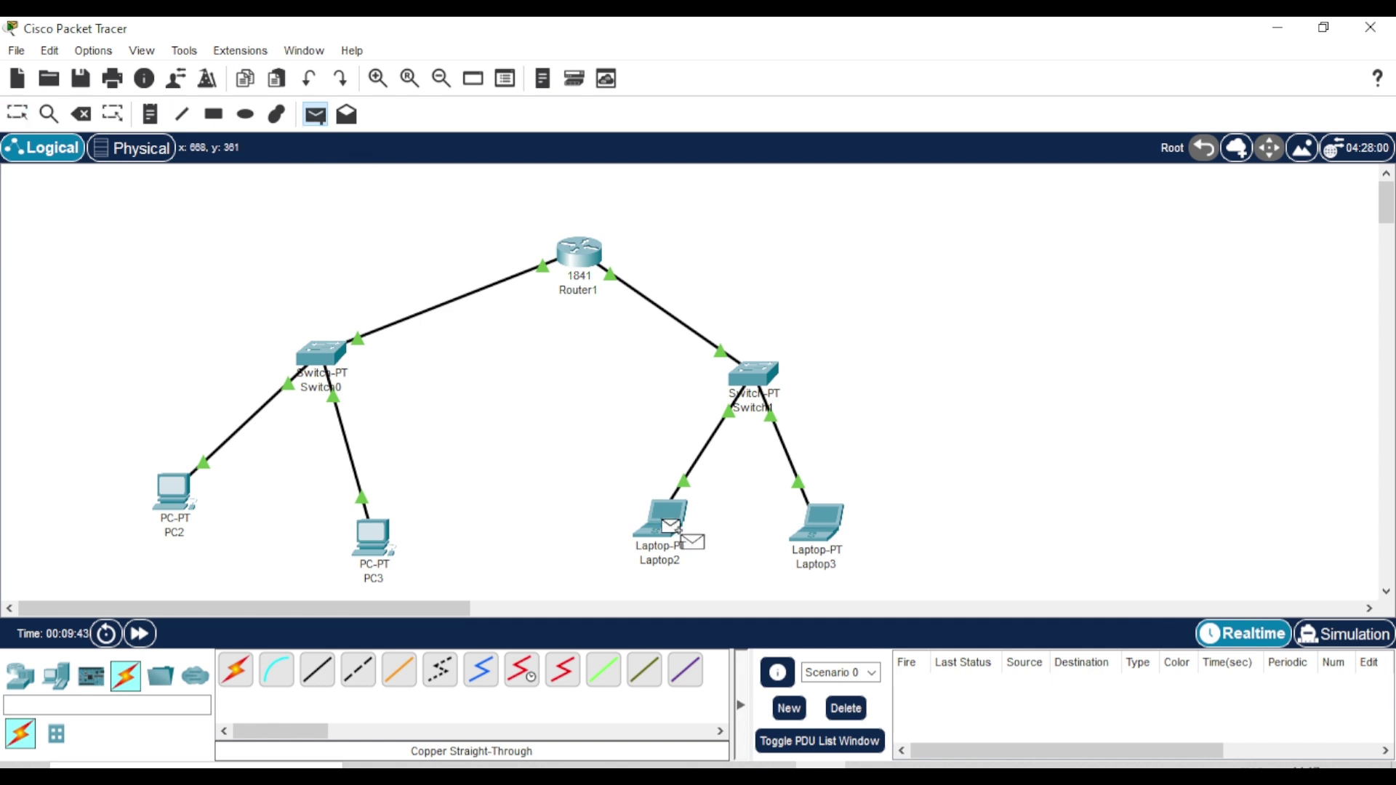
{"action": "left_click", "coordinate": [578, 273]}
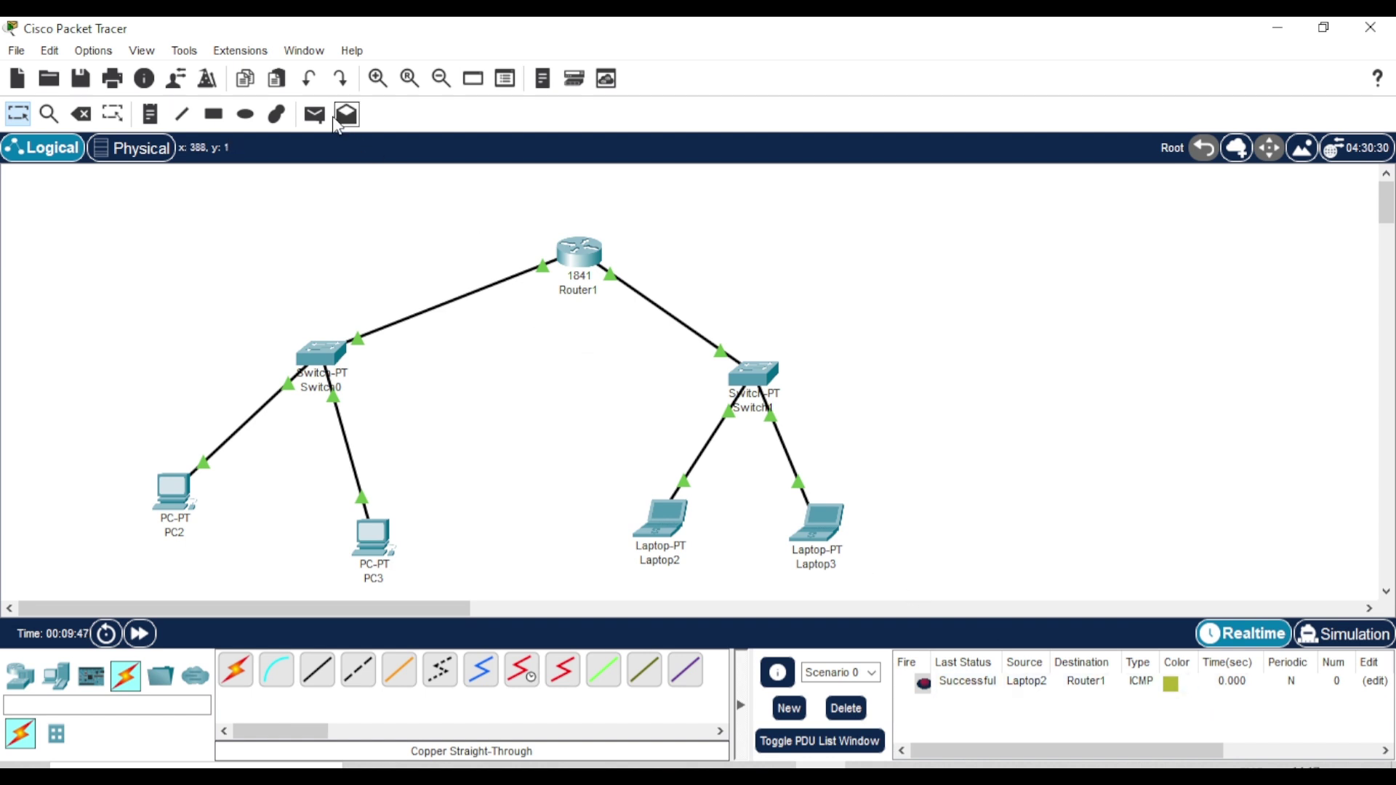
{"action": "left_click", "coordinate": [326, 116]}
{"action": "left_click", "coordinate": [185, 493]}
{"action": "left_click", "coordinate": [585, 262]}
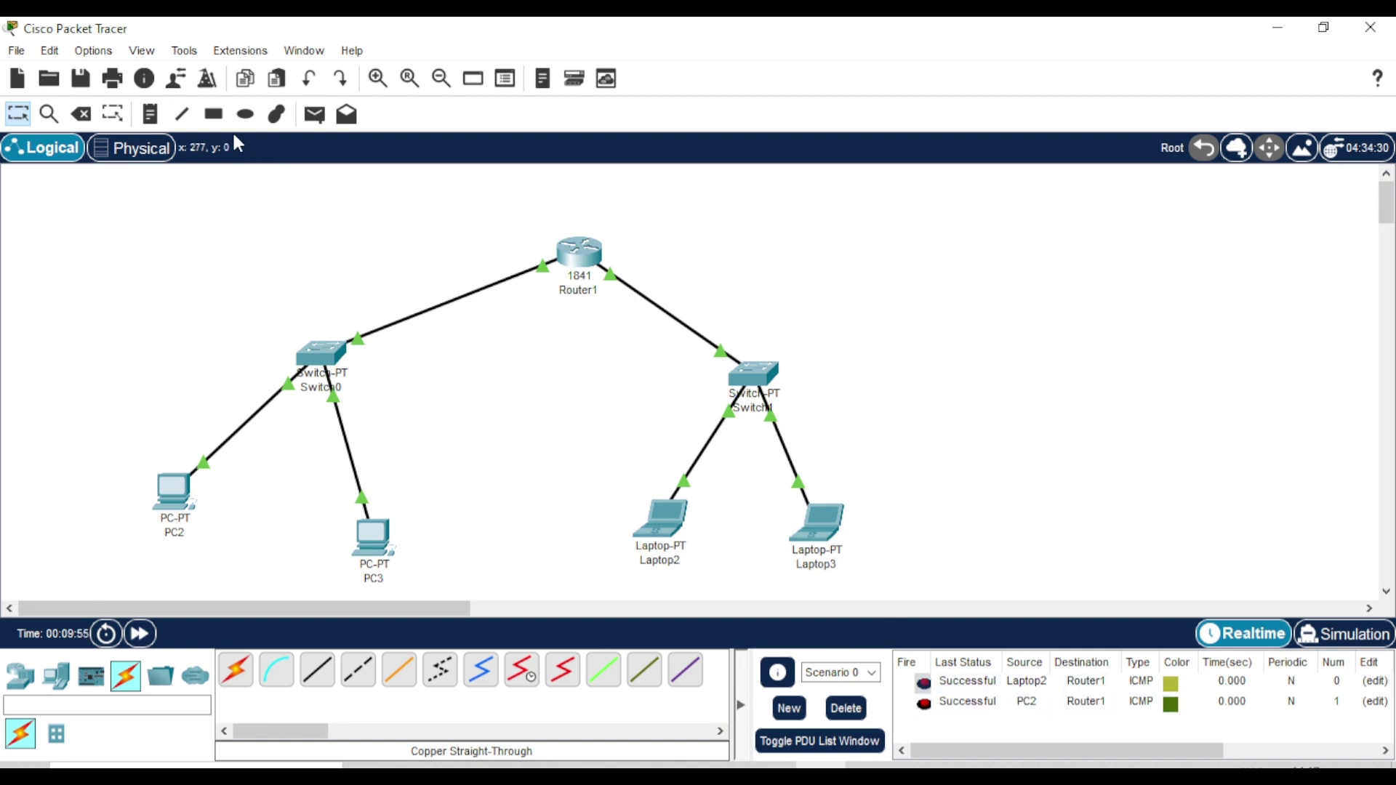
{"action": "left_click", "coordinate": [183, 501]}
{"action": "left_click", "coordinate": [670, 531]}
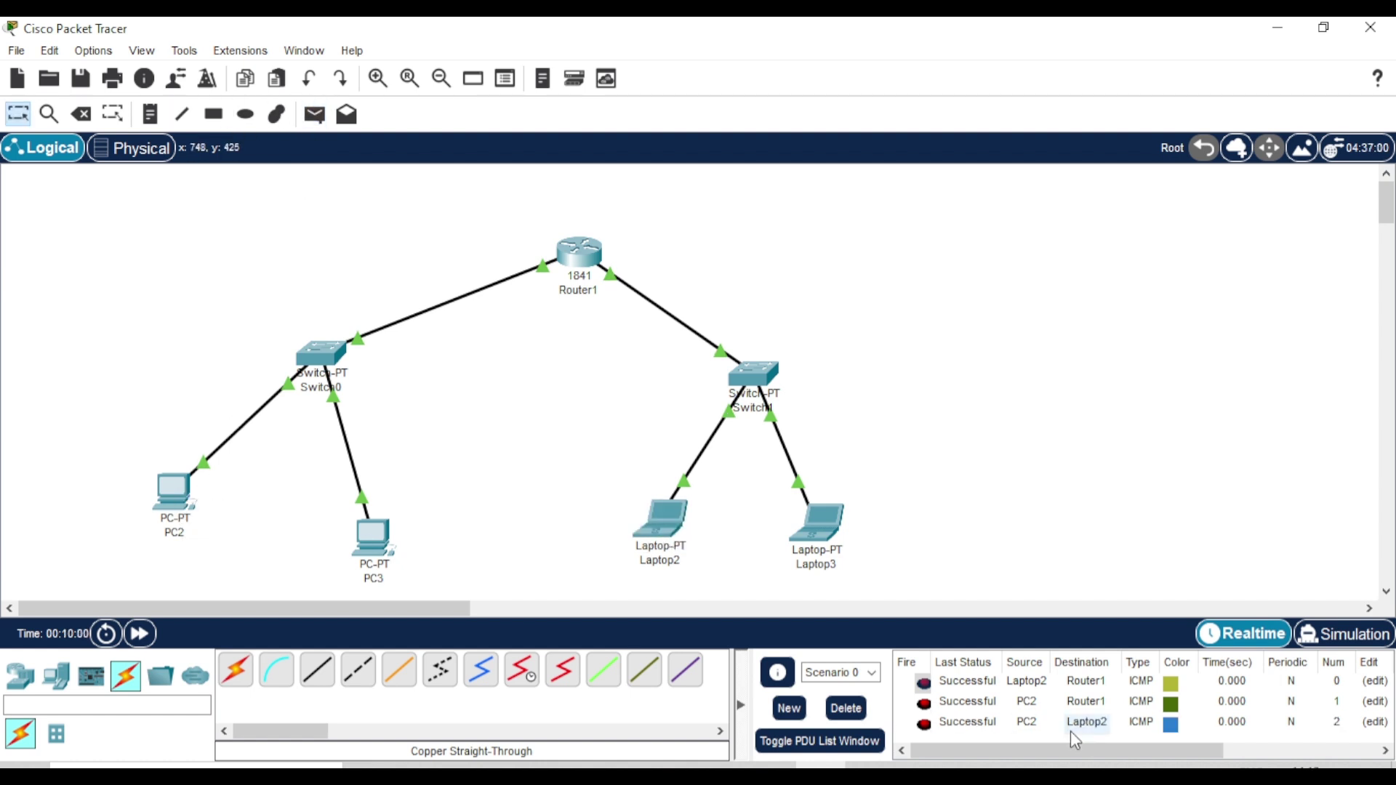
Step: Switch to Simulation mode and play the three pings so packets leave PC2 and Laptop2
{"action": "left_click", "coordinate": [1316, 634]}
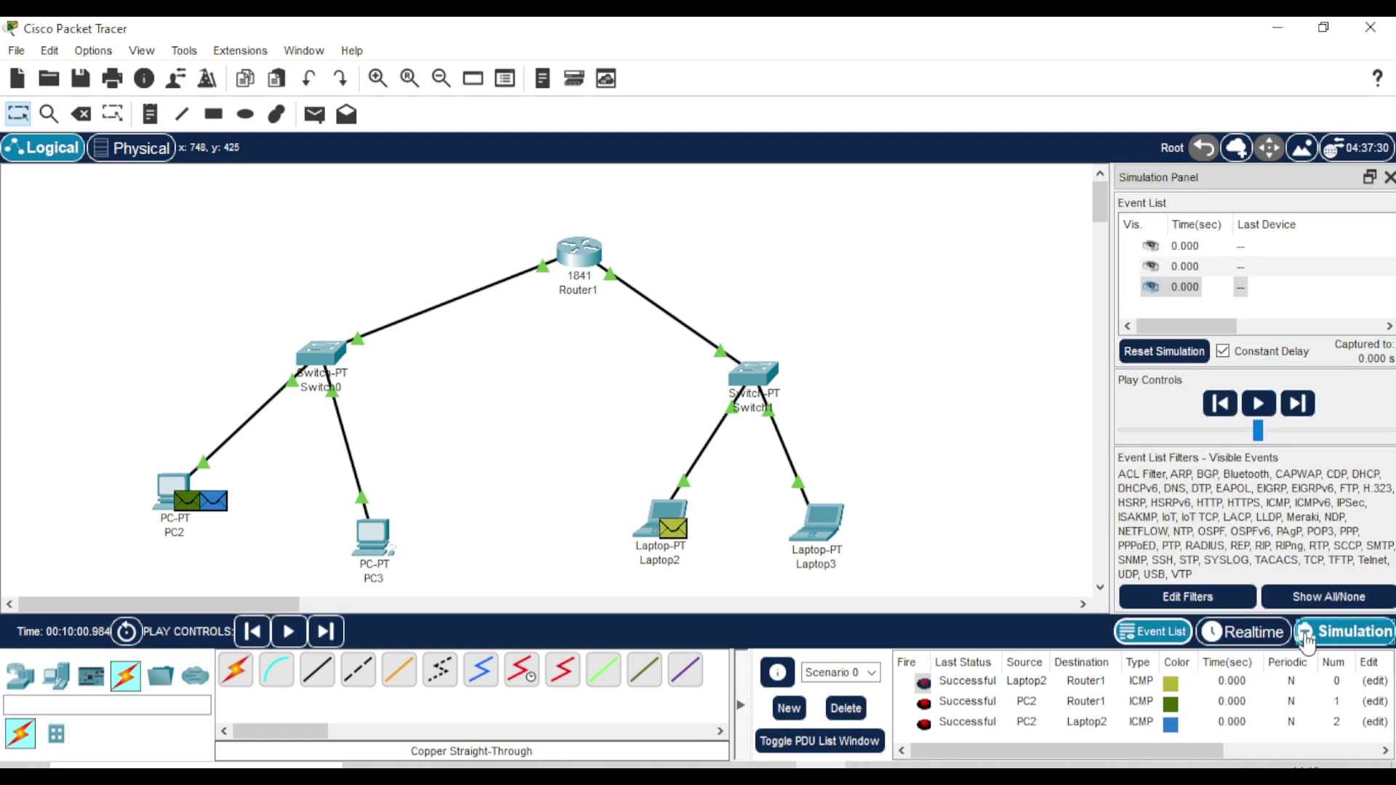
{"action": "left_click", "coordinate": [1253, 408]}
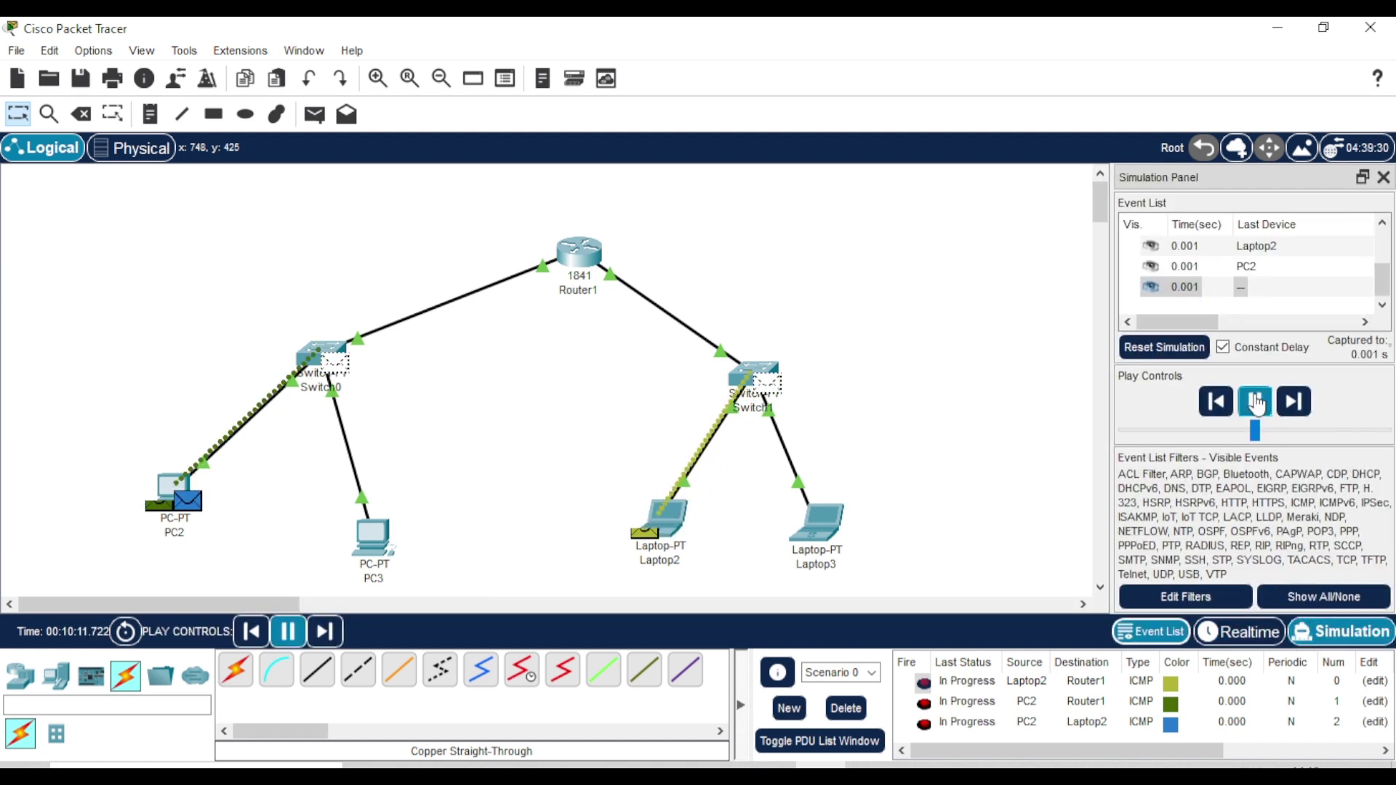